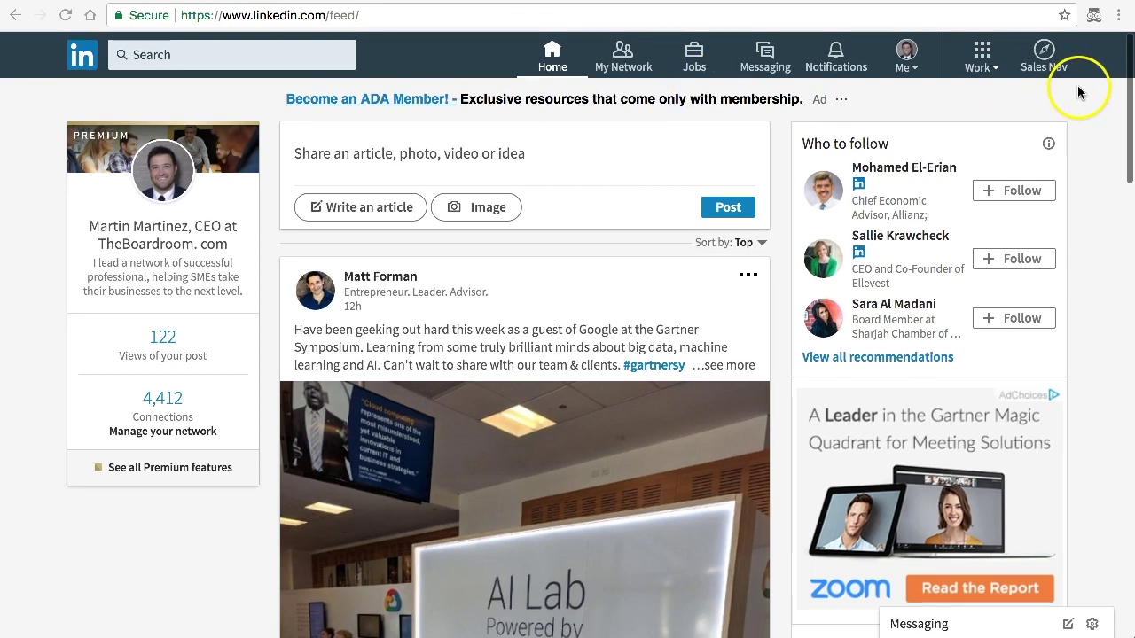
Open the Leonard CRM extension from LinkedIn and look through its full list of connections.
left_click(1093, 16)
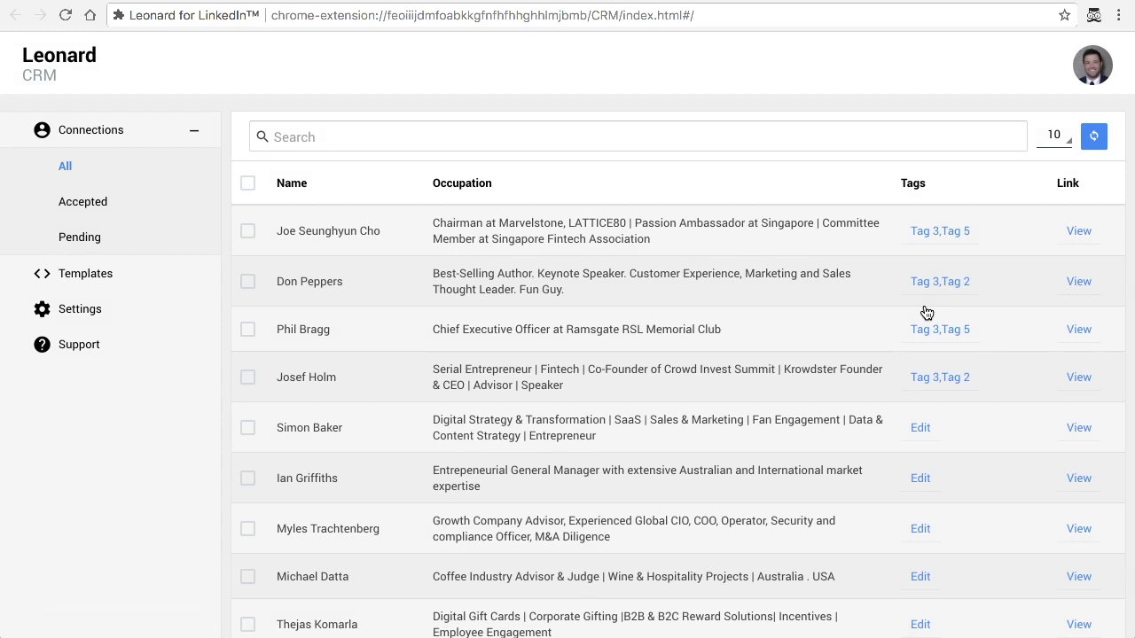
scroll(683, 279, "down", 3)
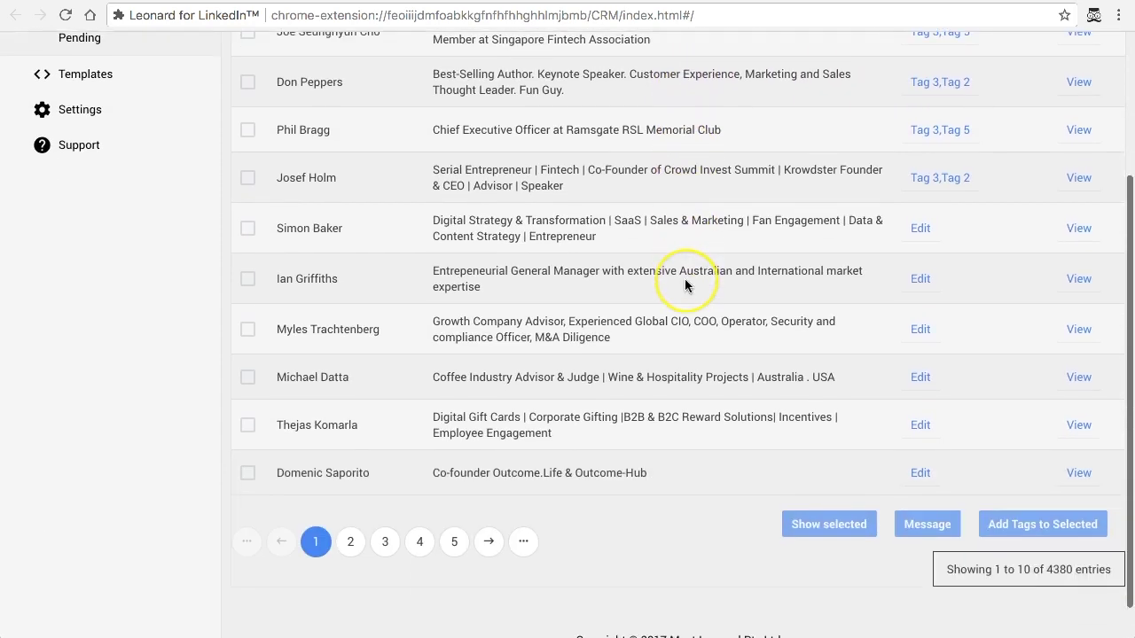
scroll(685, 278, "up", 3)
scroll(684, 278, "down", 4)
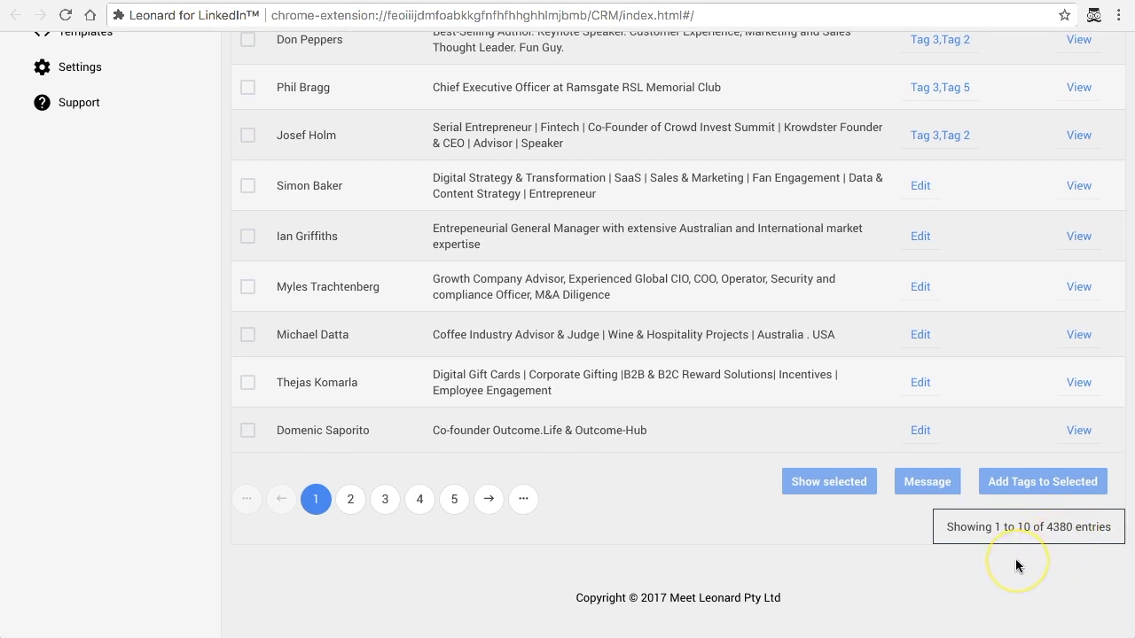
scroll(1016, 564, "up", 4)
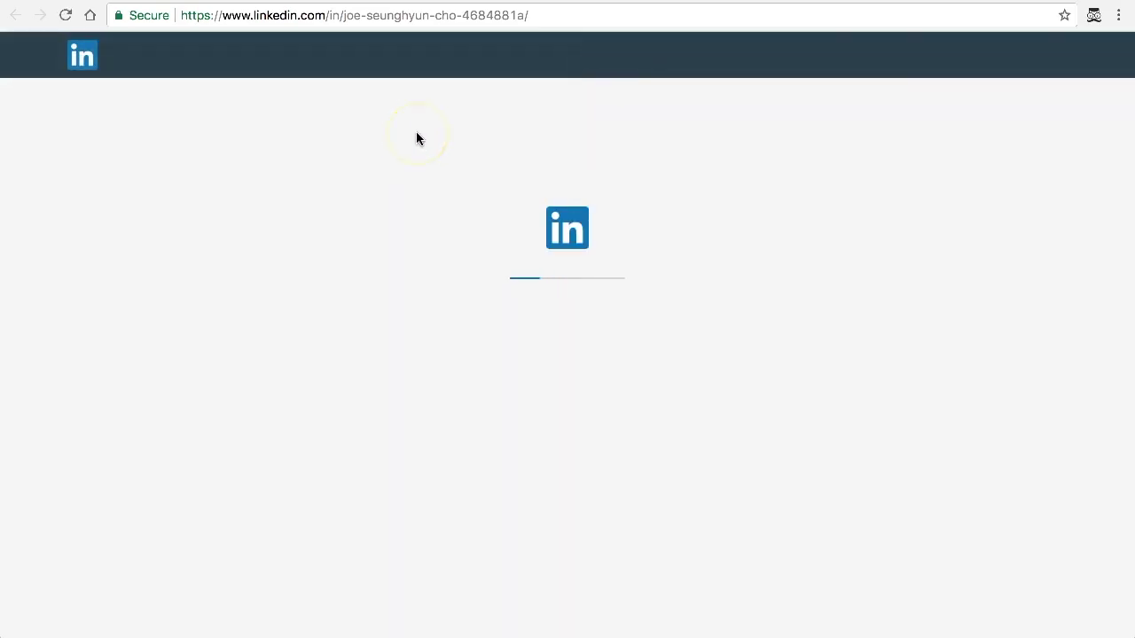
key("ctrl+w")
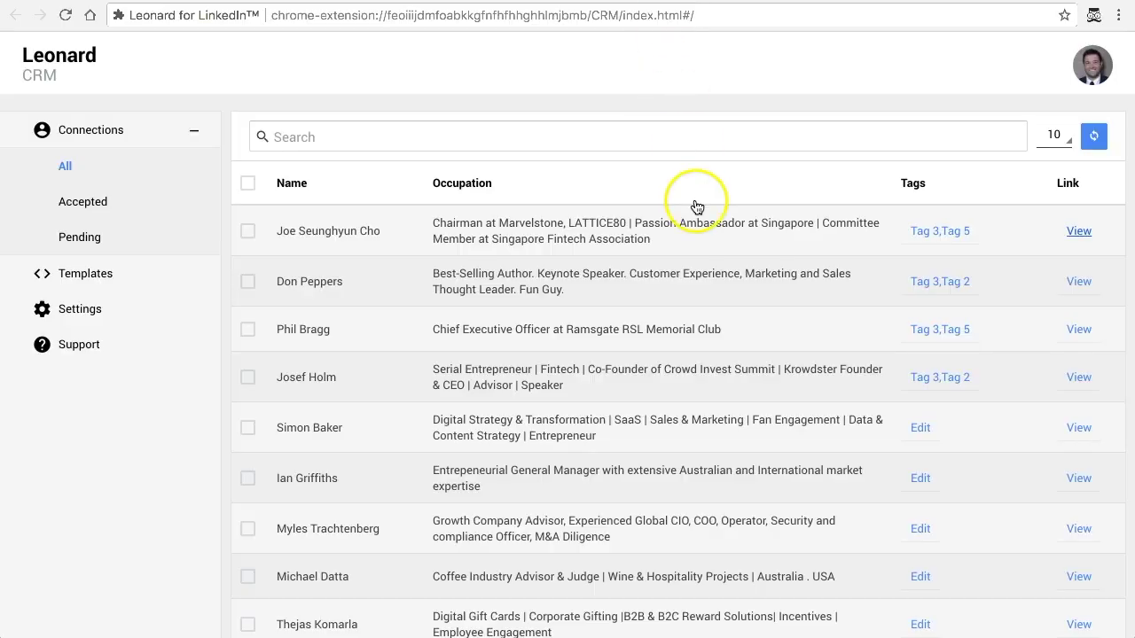
Set the connections list to show 25 entries per page and look through the longer list.
left_click(1046, 144)
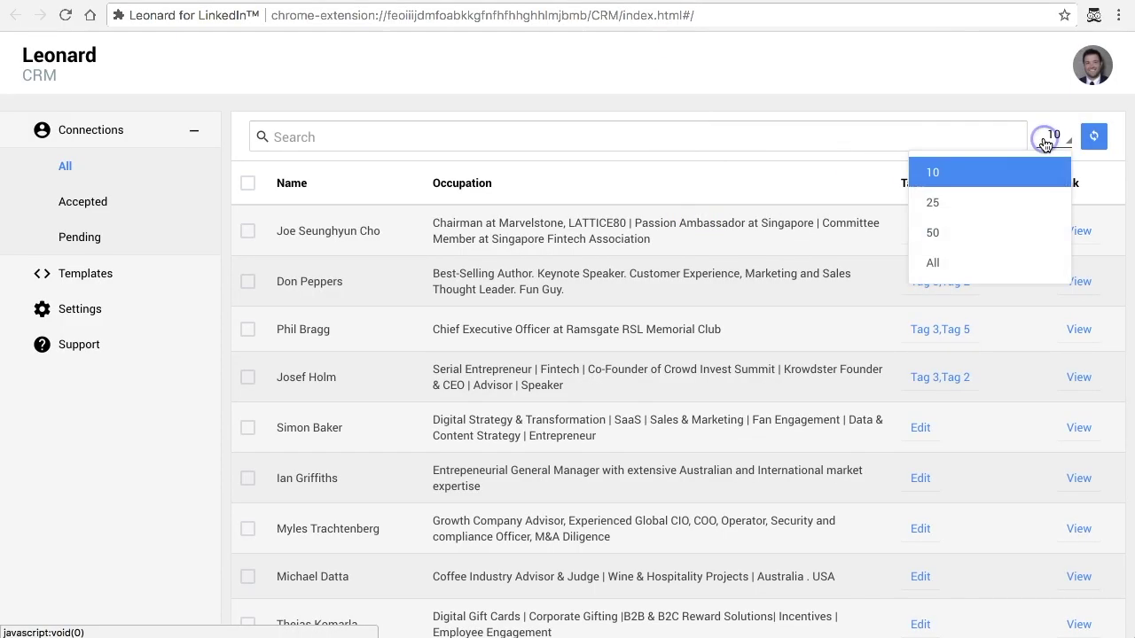
left_click(1004, 203)
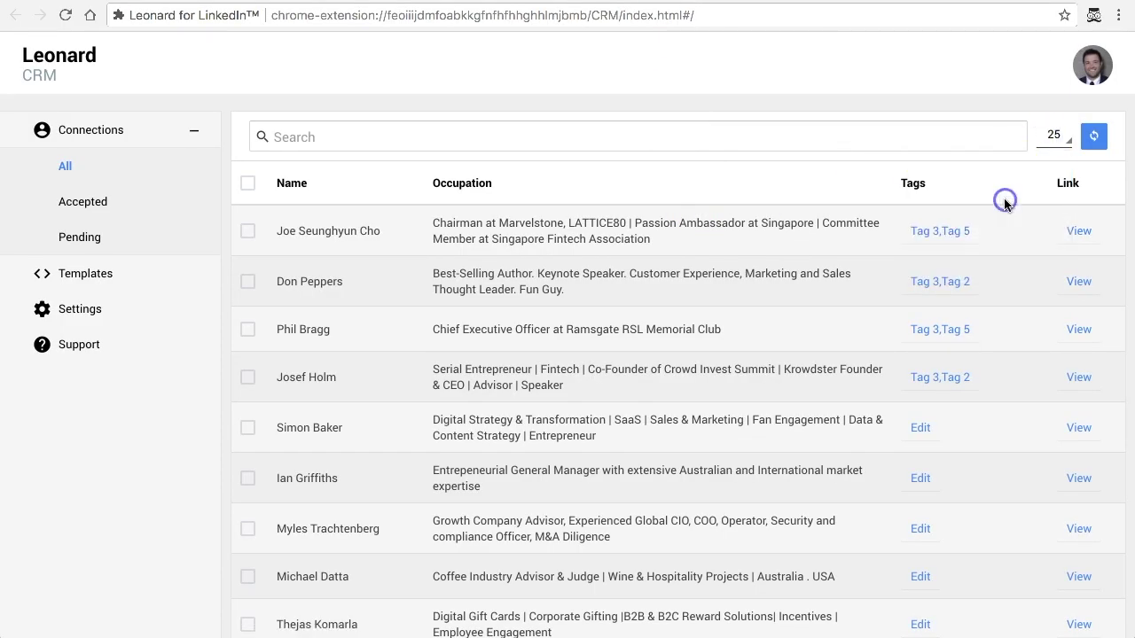
scroll(828, 239, "down", 6)
scroll(825, 237, "down", 8)
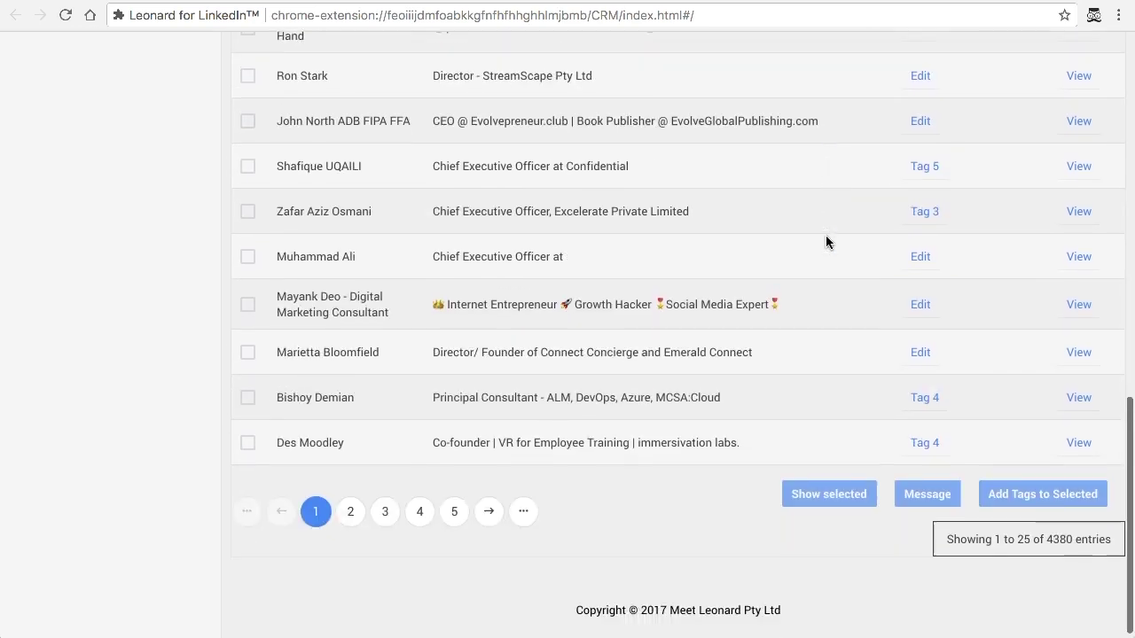
scroll(825, 238, "up", 15)
left_click(1005, 142)
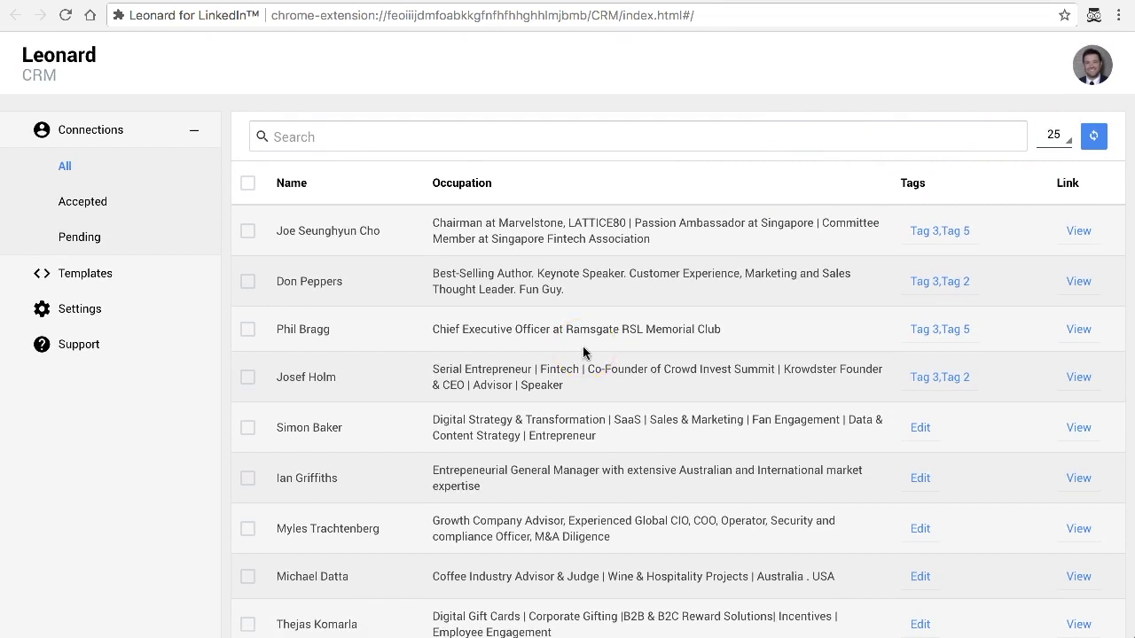
scroll(582, 352, "down", 2)
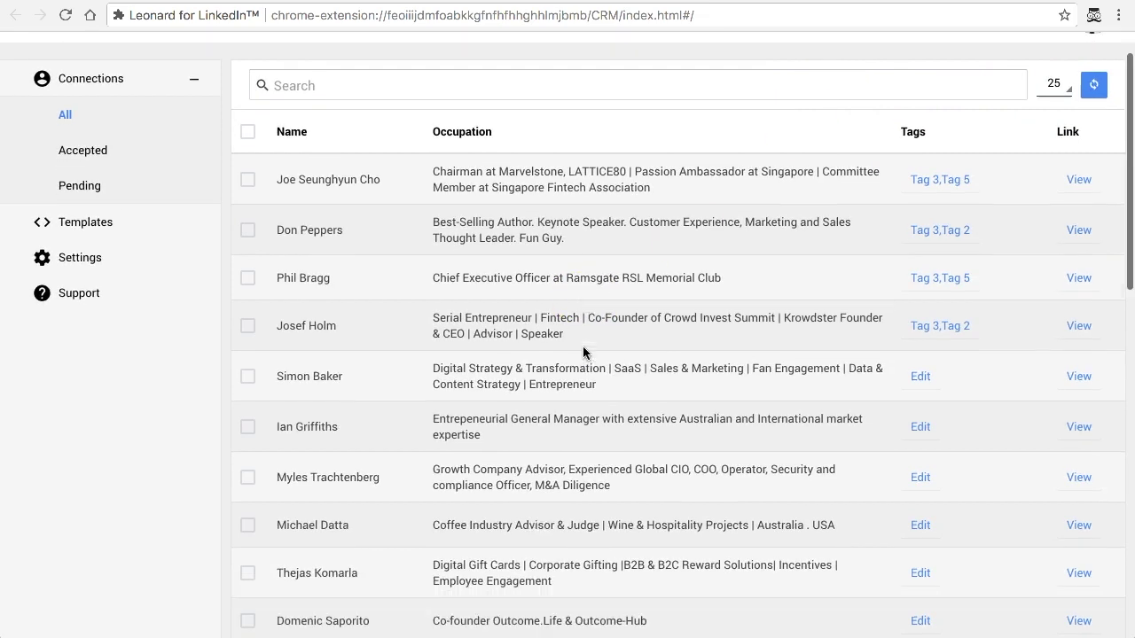
scroll(582, 352, "up", 2)
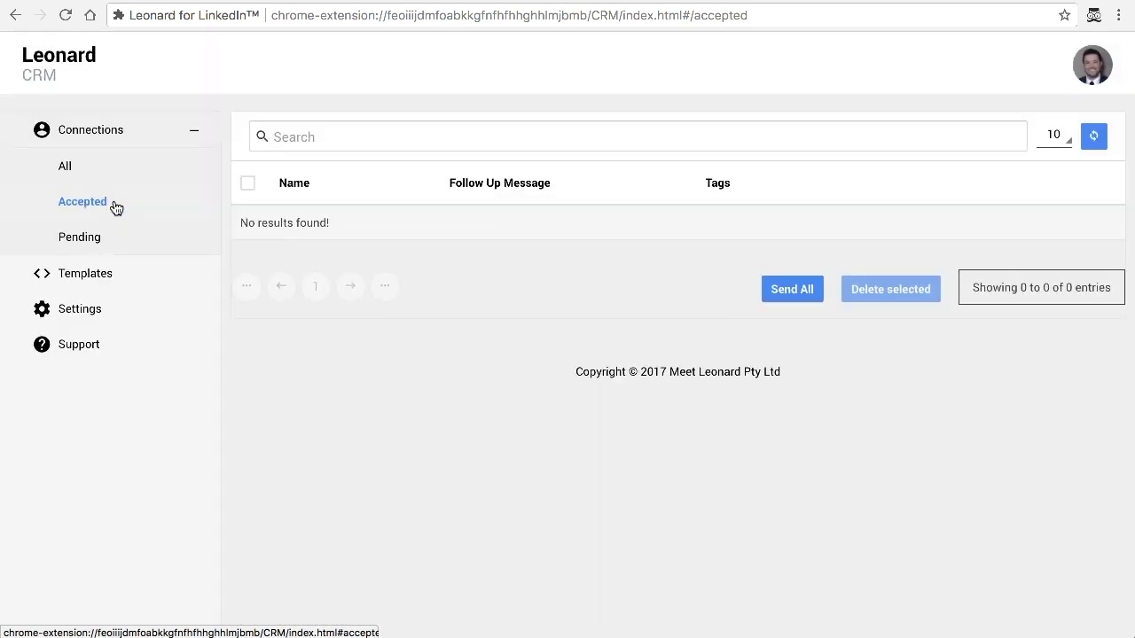
Reload the list of accepted connections and check the profile links beside their names.
left_click(1096, 140)
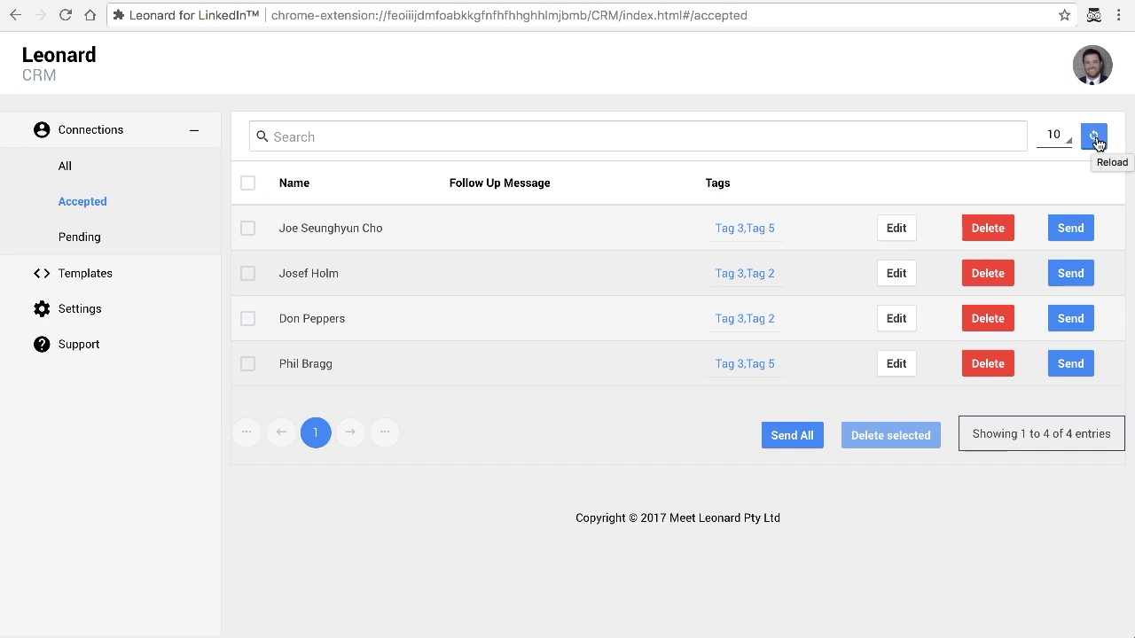
mouse_move(354, 236)
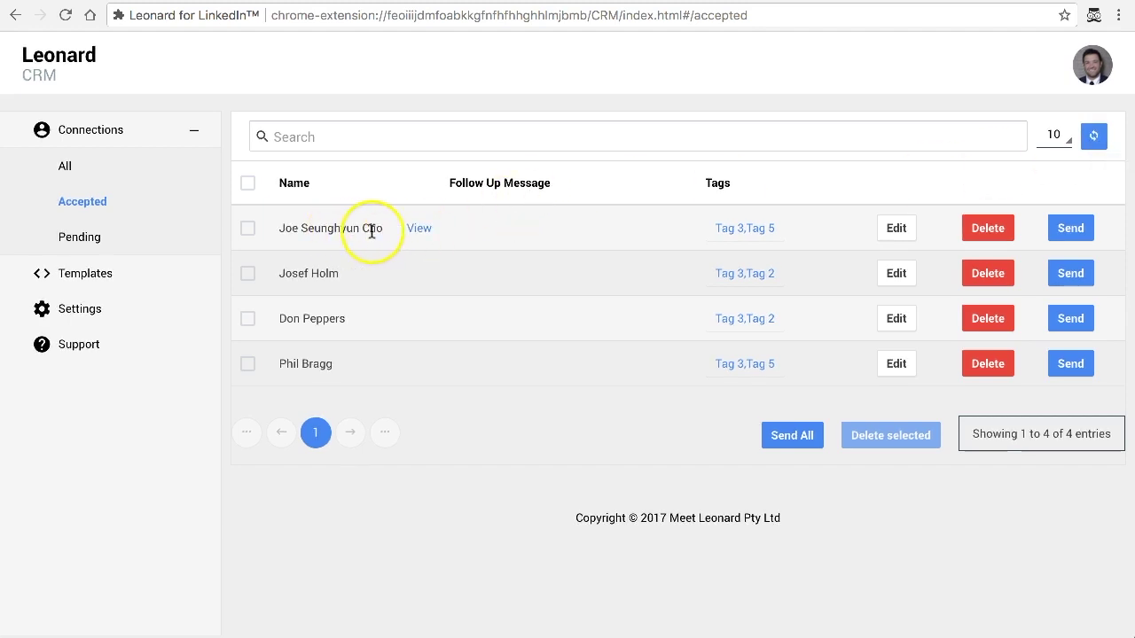
mouse_move(413, 331)
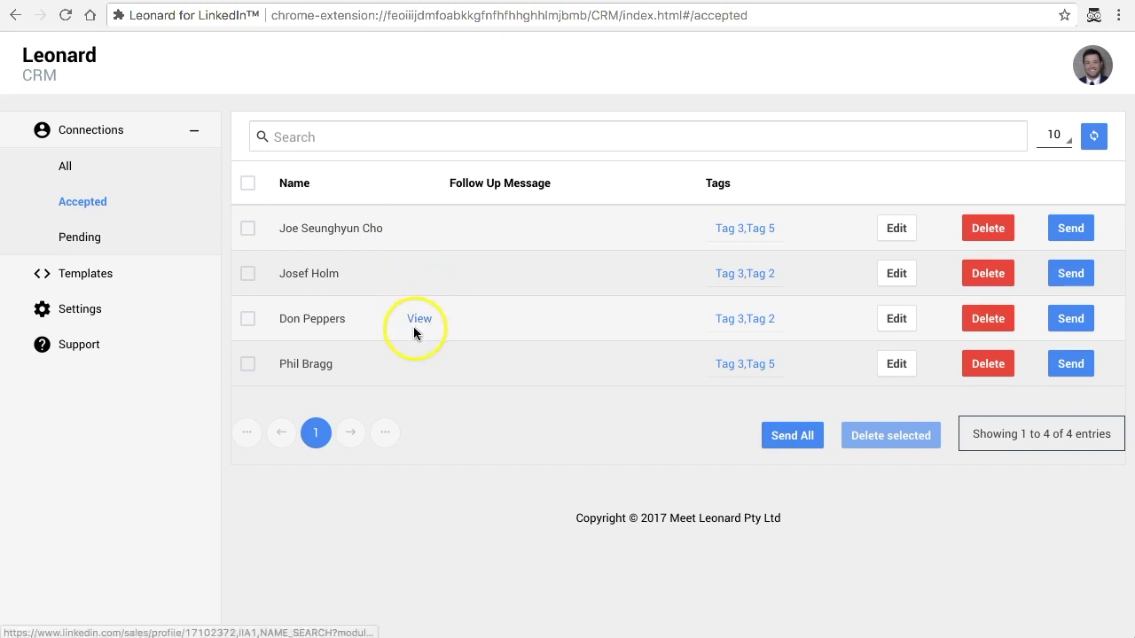
mouse_move(413, 273)
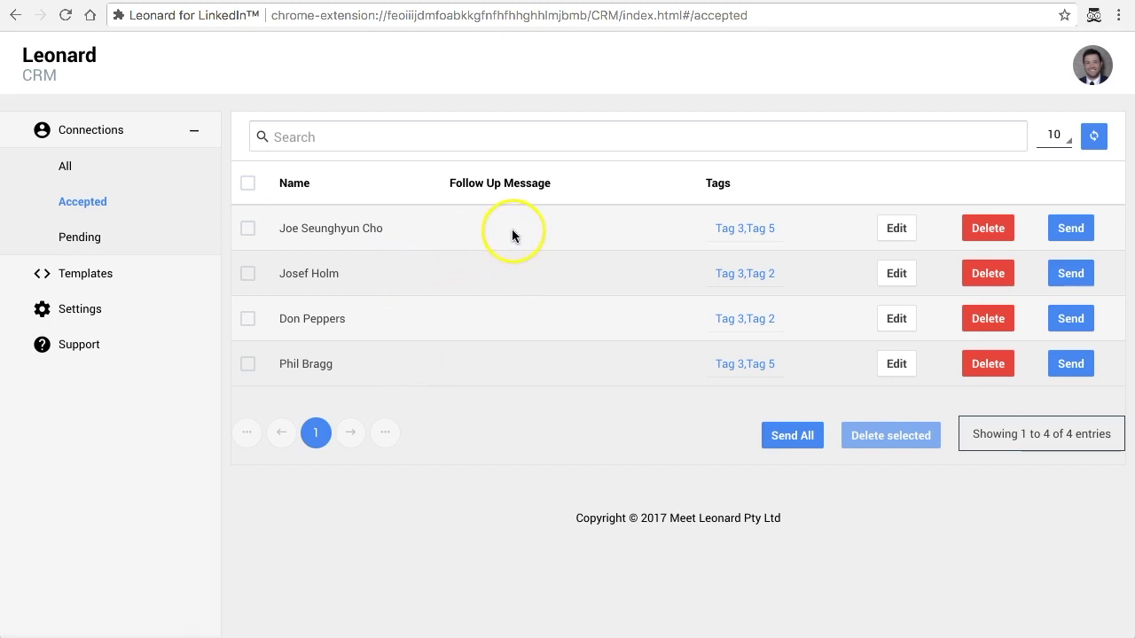
left_click(573, 229)
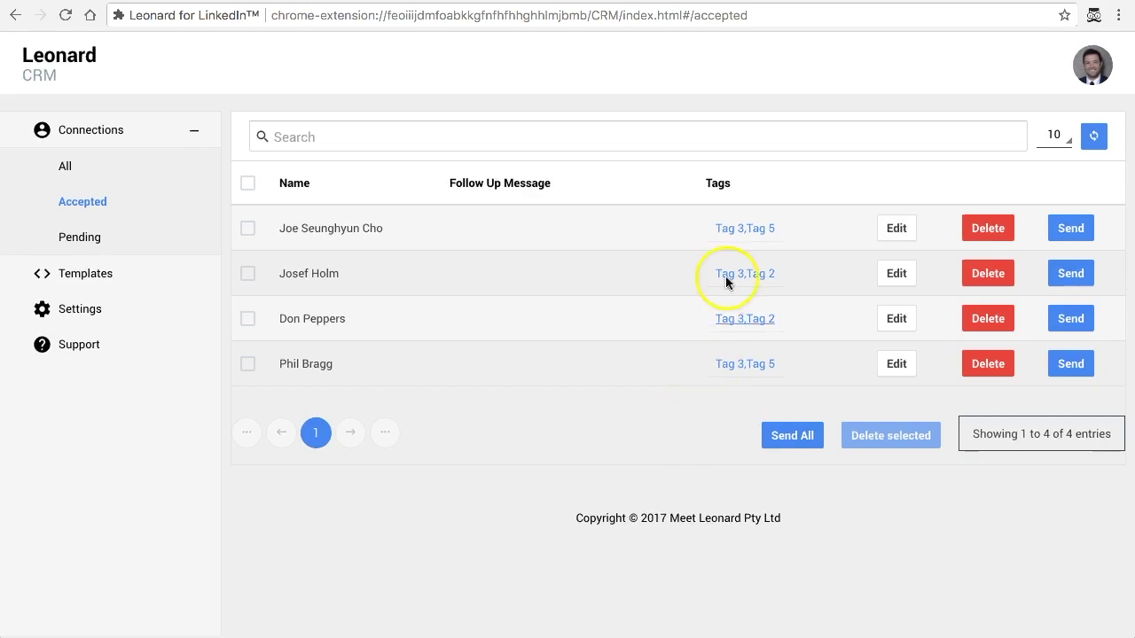
Write the first accepted connection's follow-up message: "Hi %firstName%, Thanks for accepting my connection. Look forward to staying in touch.".
left_click(889, 234)
left_click(651, 283)
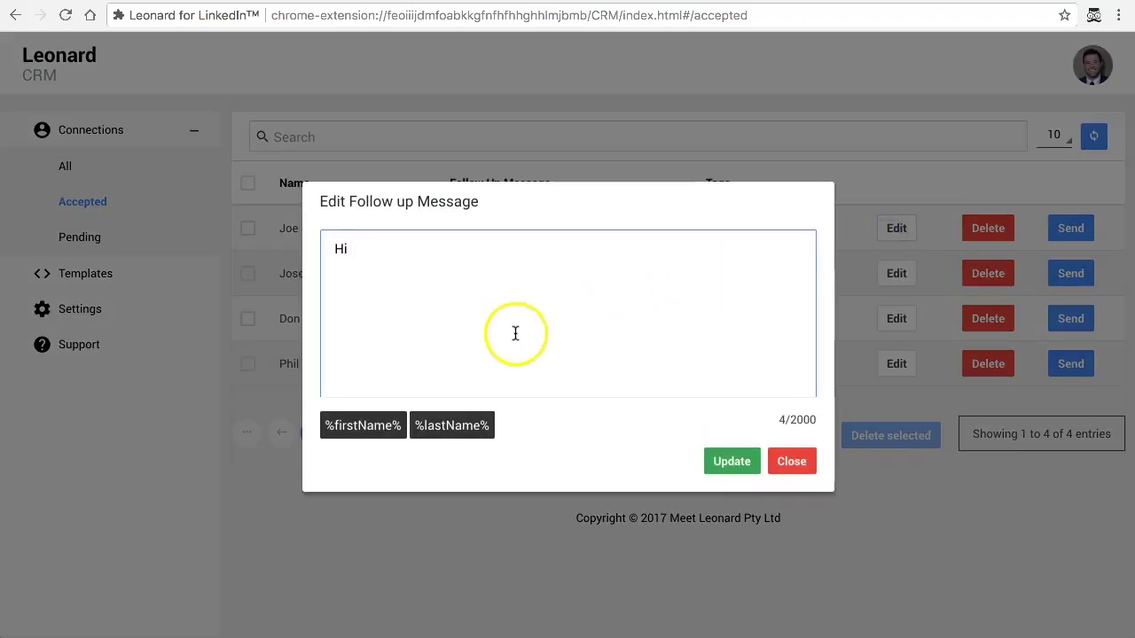
left_click(374, 424)
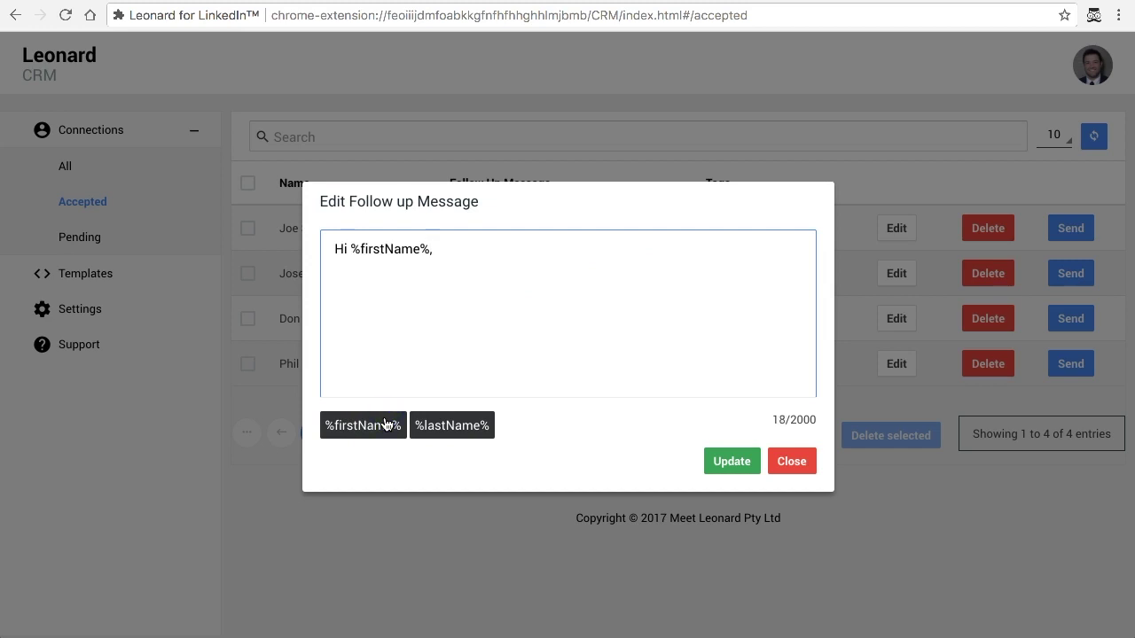
type("Thanks for acceptin")
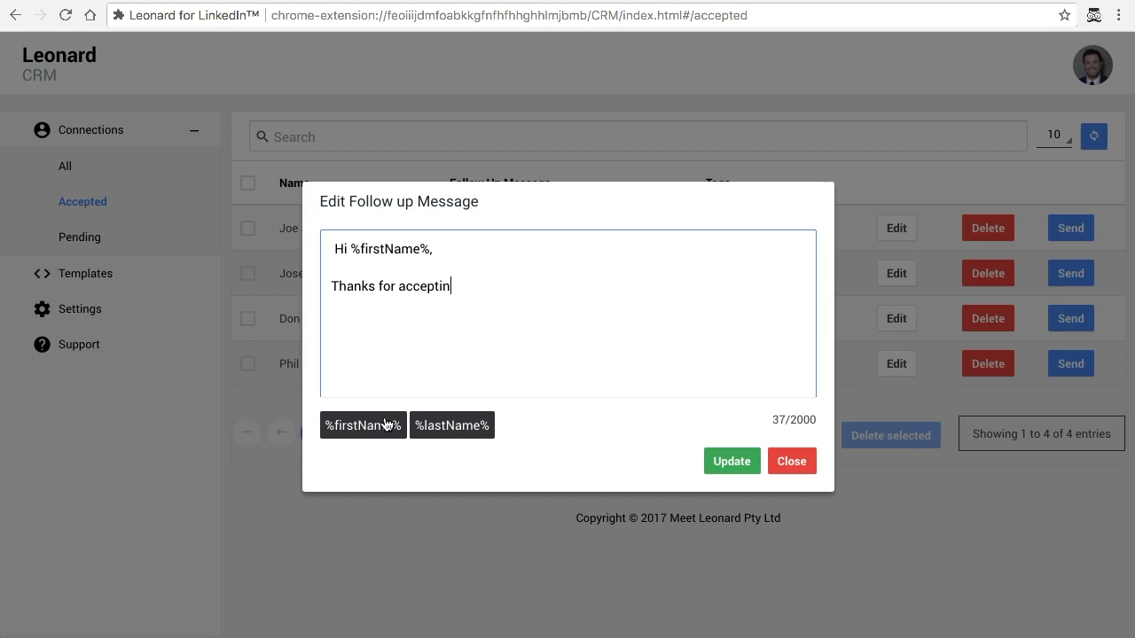
type("g my connection. Look forward")
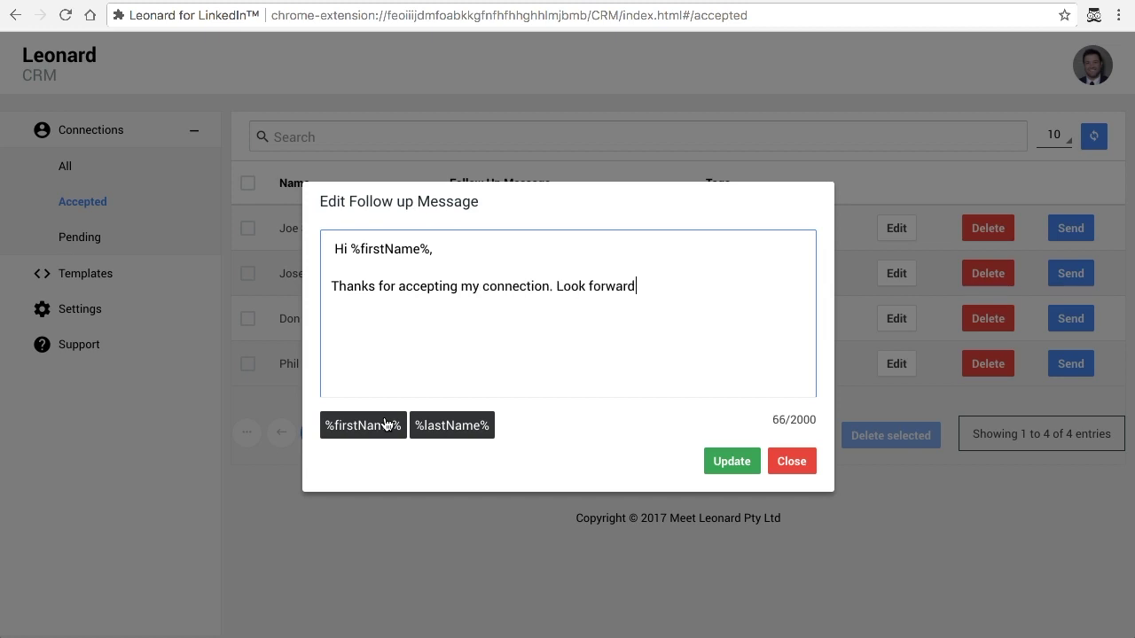
type(" to staying in touch.  ")
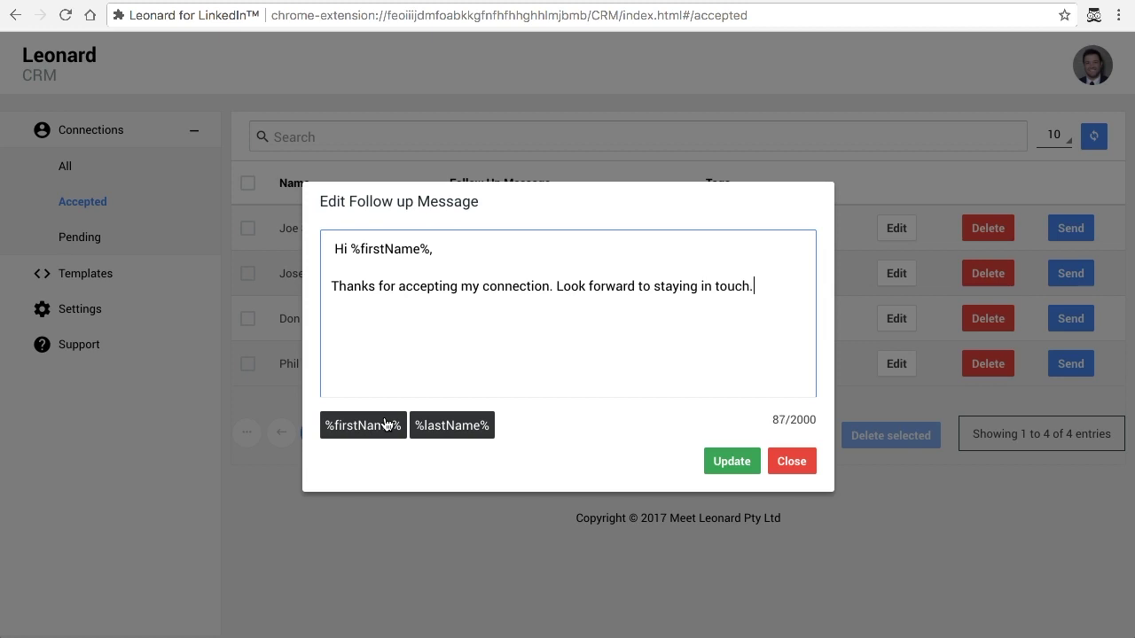
Sign off the follow-up message with "Regards," and the sender's first name, copying the whole text before saving it.
type("Regards,")
key("Return")
type("Martin")
key("ctrl+a")
key("ctrl+c")
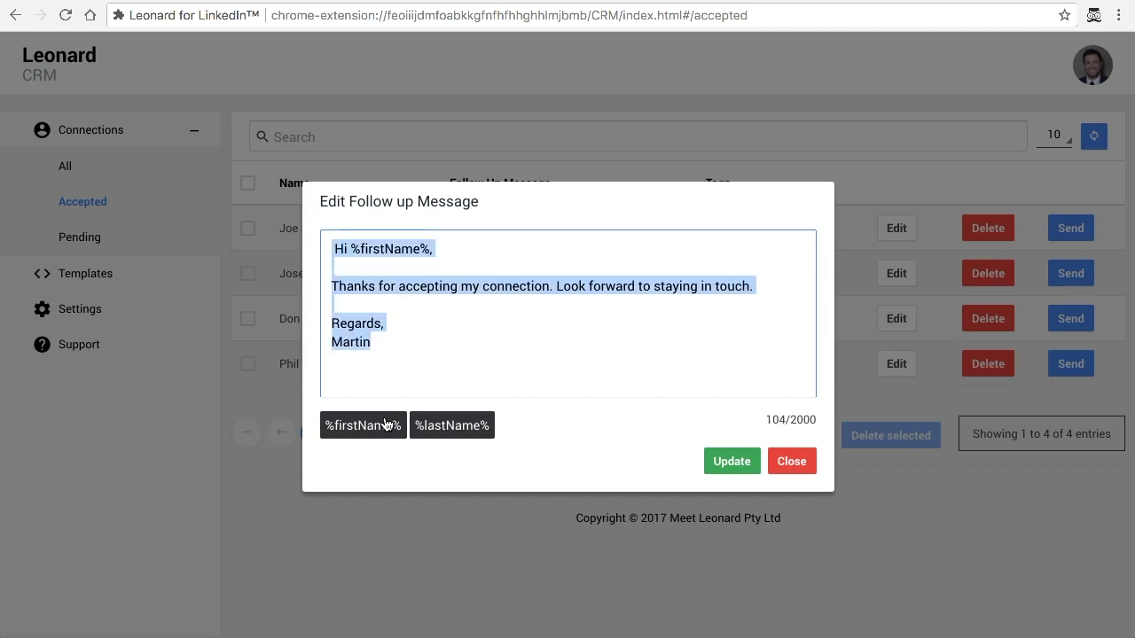
left_click(563, 341)
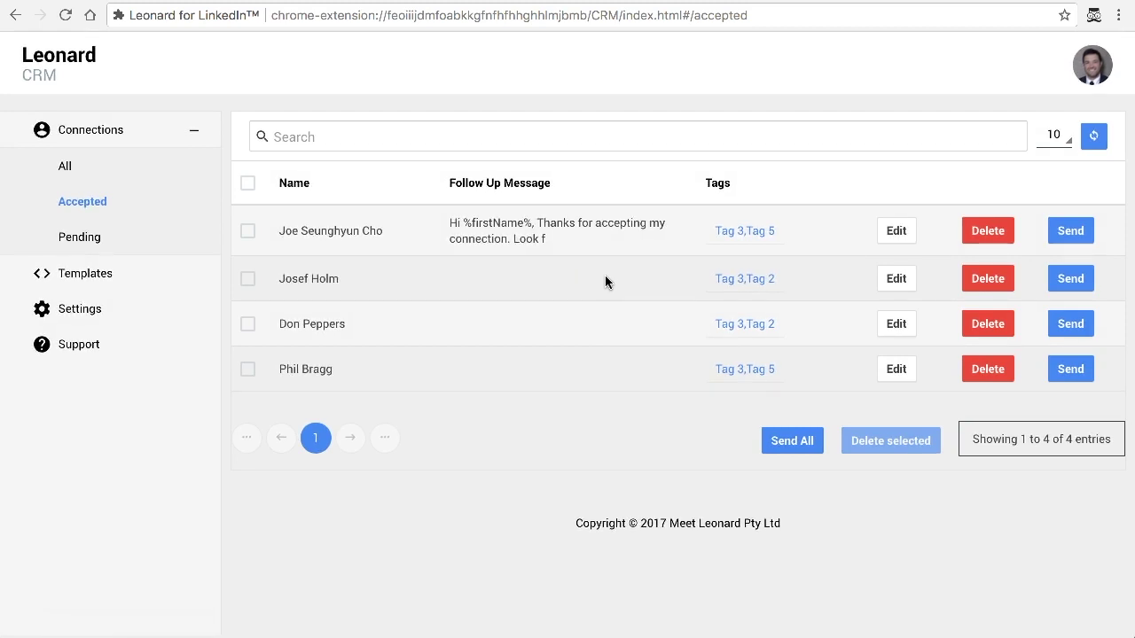
Paste the copied text into the second accepted connection's follow-up message and remove the extra spaces before "Hi".
mouse_move(329, 279)
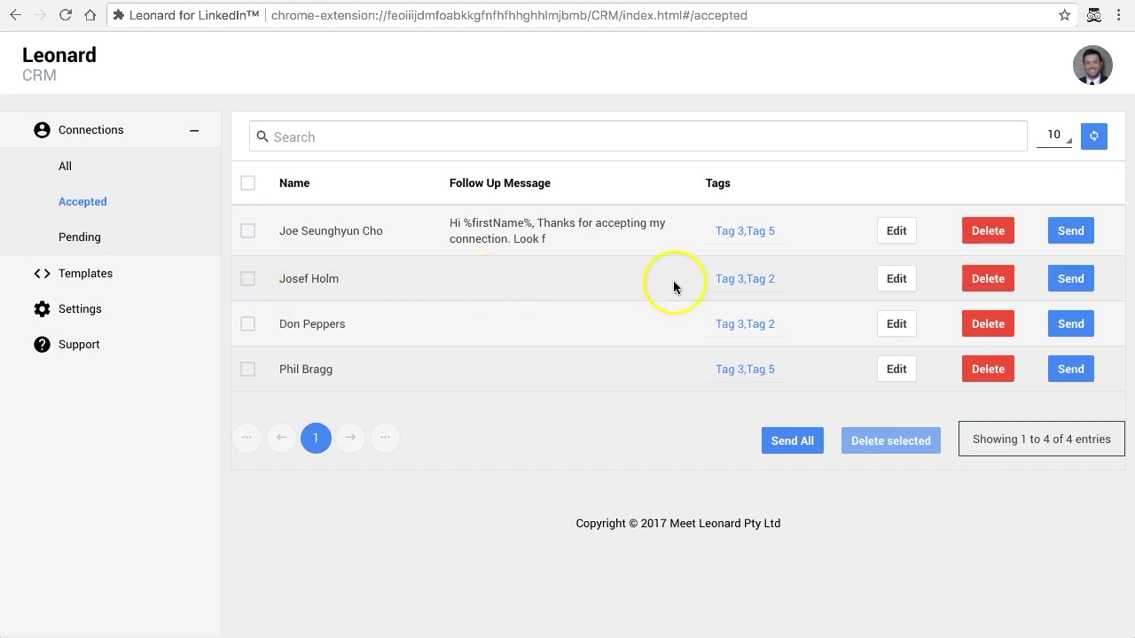
left_click(896, 280)
left_click(492, 264)
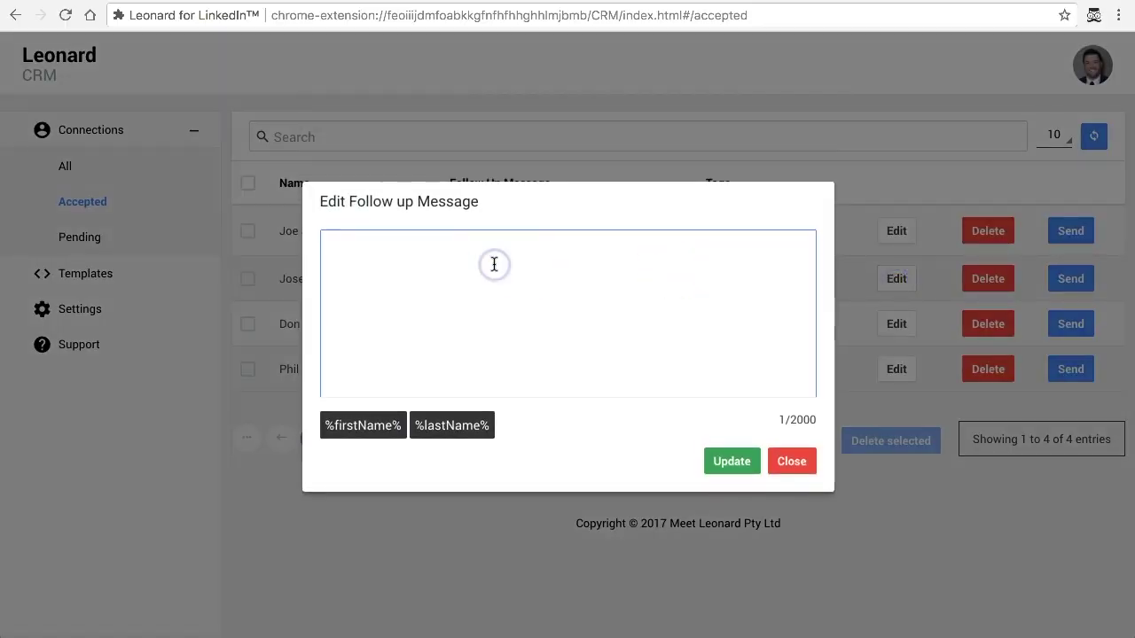
key("ctrl+v")
left_click(338, 249)
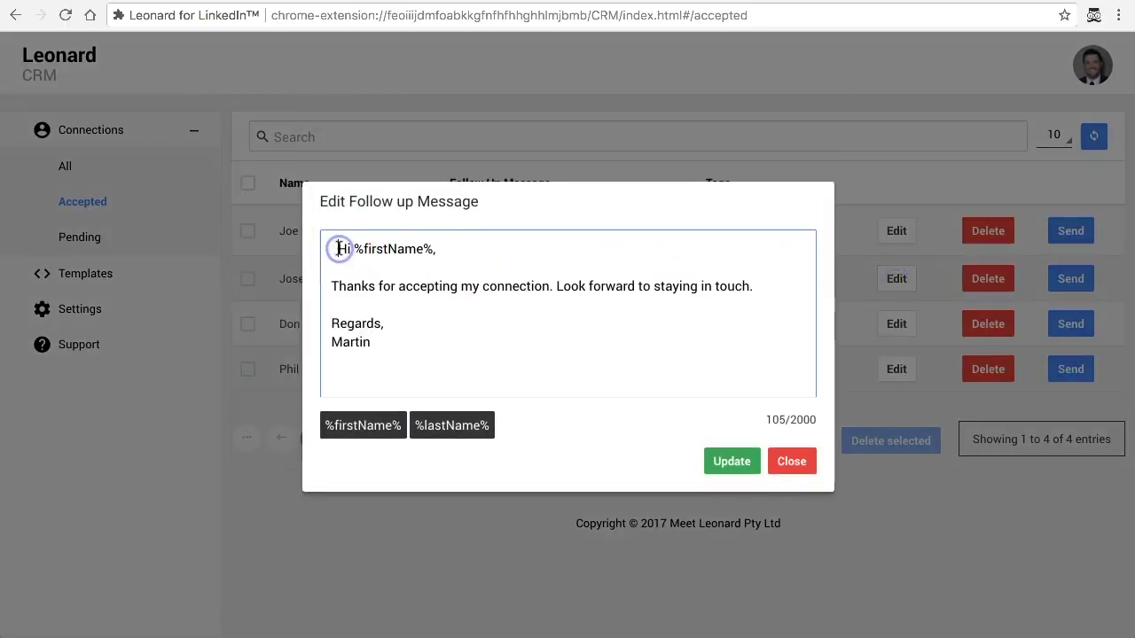
key("BackSpace")
key("BackSpace")
left_click_drag(348, 249, 734, 463)
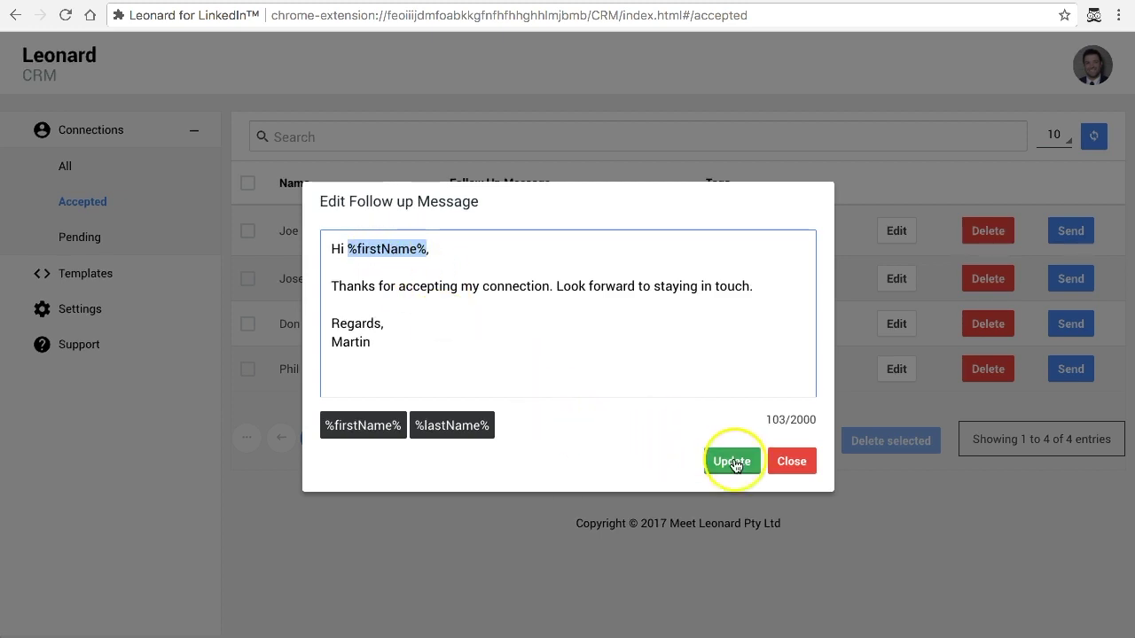
Copy the full cleaned-up follow-up text and save the second connection's message.
left_click(467, 367)
key("ctrl+a")
key("ctrl+c")
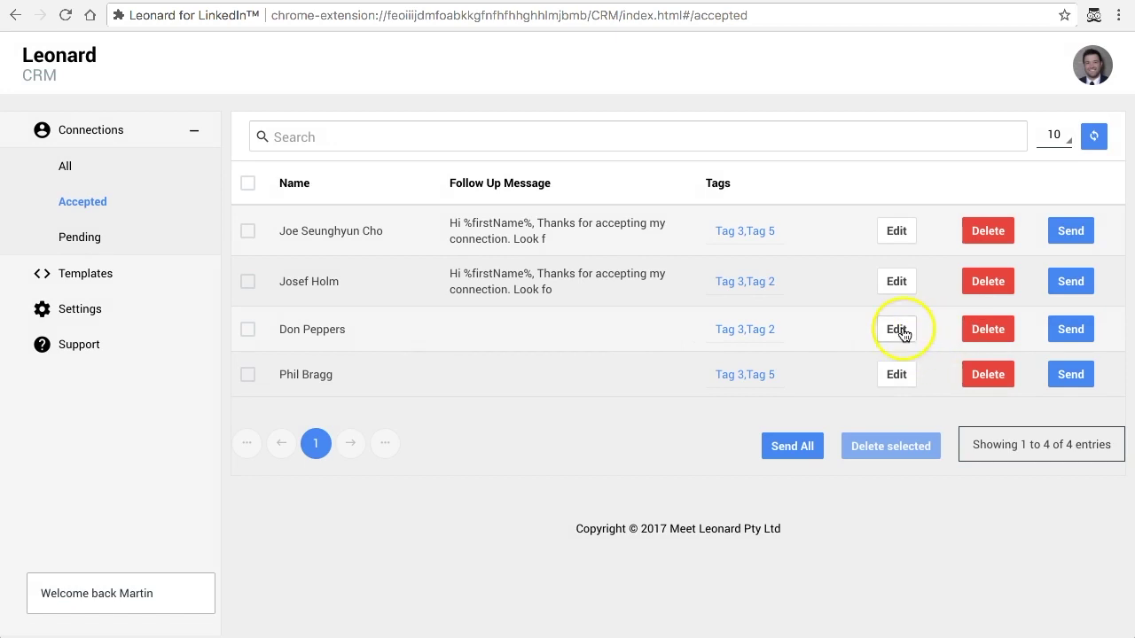
Fill the third accepted connection's empty follow-up message with only the copied text, without a leading space, and save it.
left_click(899, 330)
left_click(514, 263)
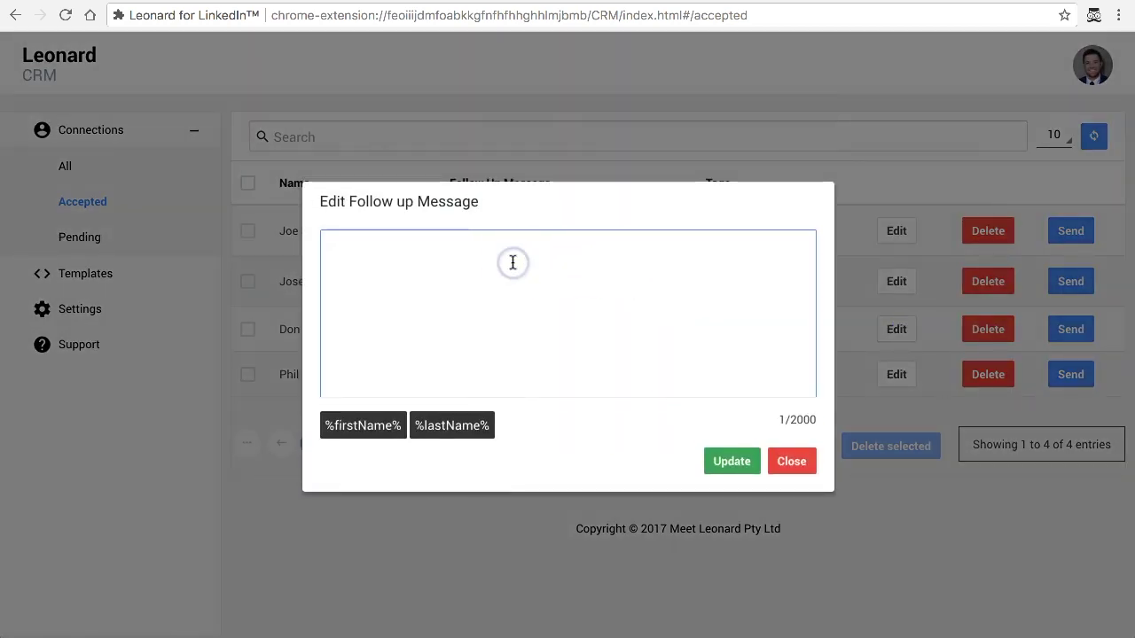
type("Hi %firstName%,  Thanks for accepting my connection. Look forward to staying in touch.  Regards, Marti")
key("ctrl+a")
key("BackSpace")
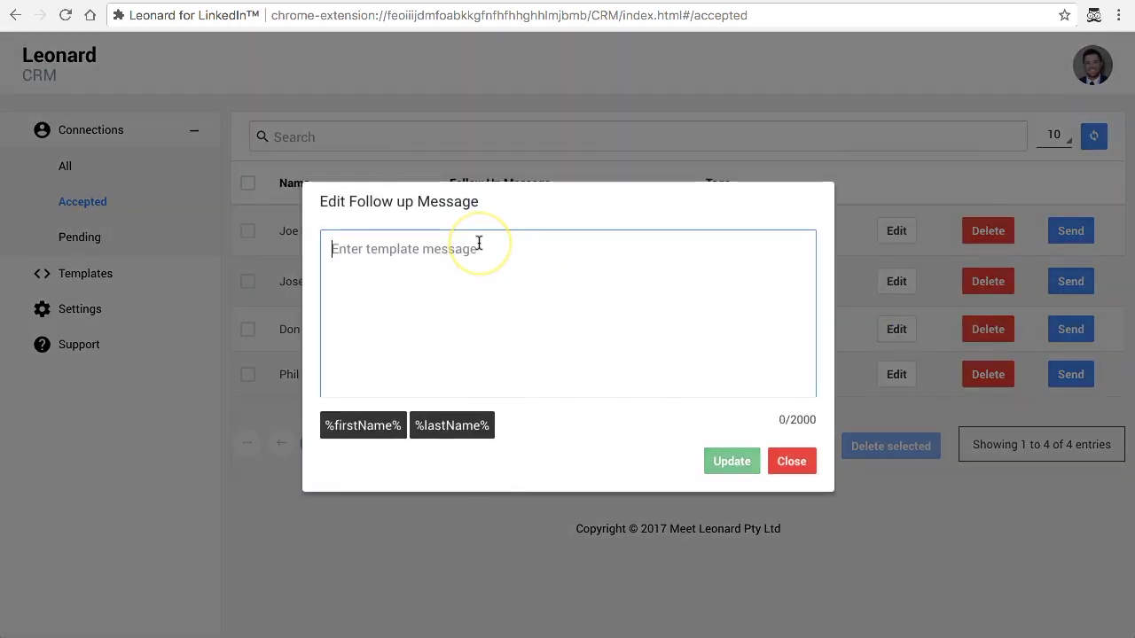
key("ctrl+v")
left_click(720, 457)
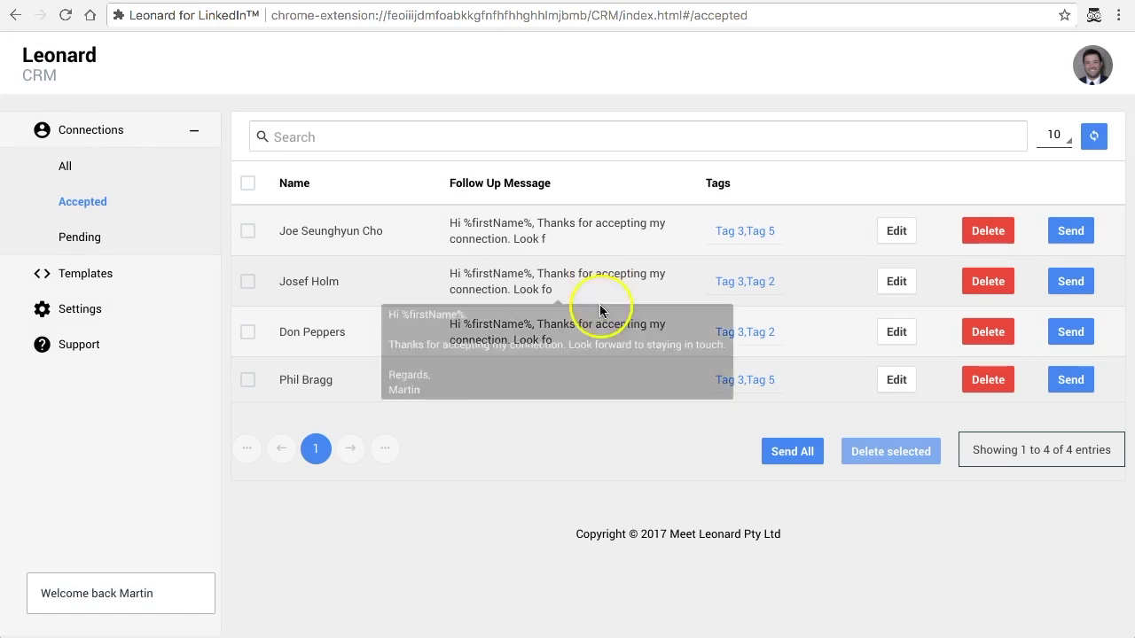
Delete the fourth accepted connection, the one without a follow-up message, from the list.
left_click(990, 386)
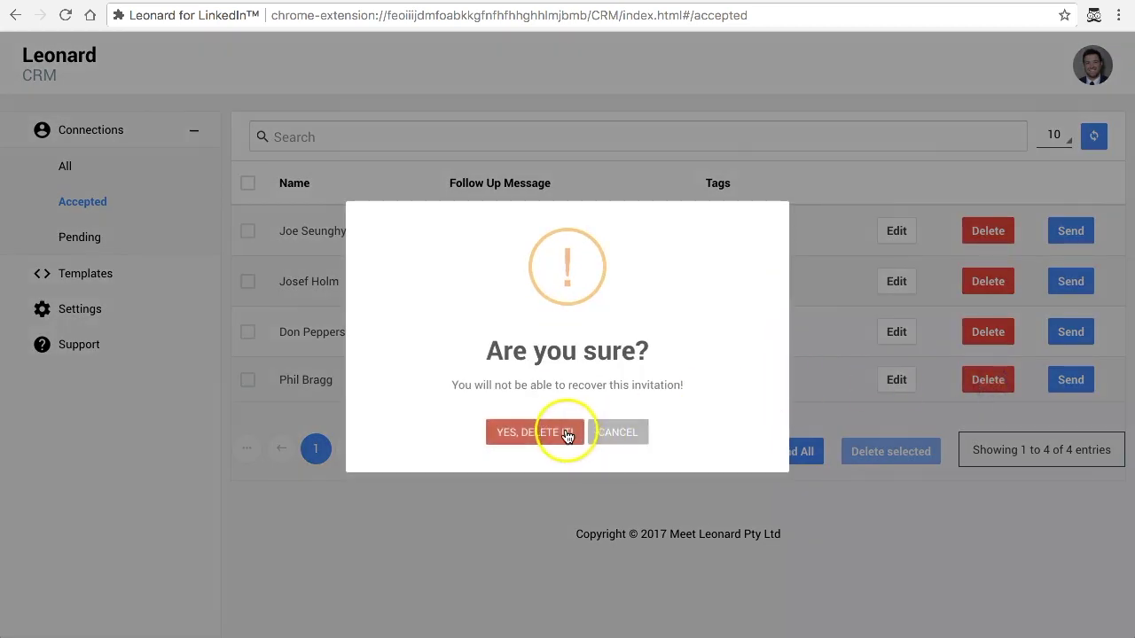
left_click(619, 434)
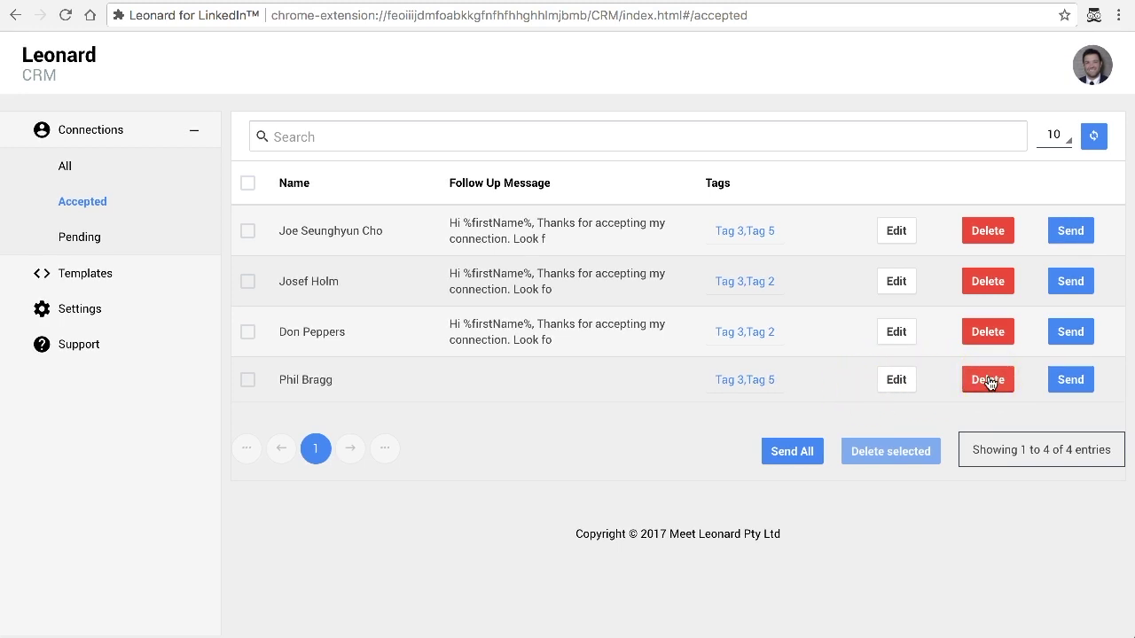
left_click(990, 381)
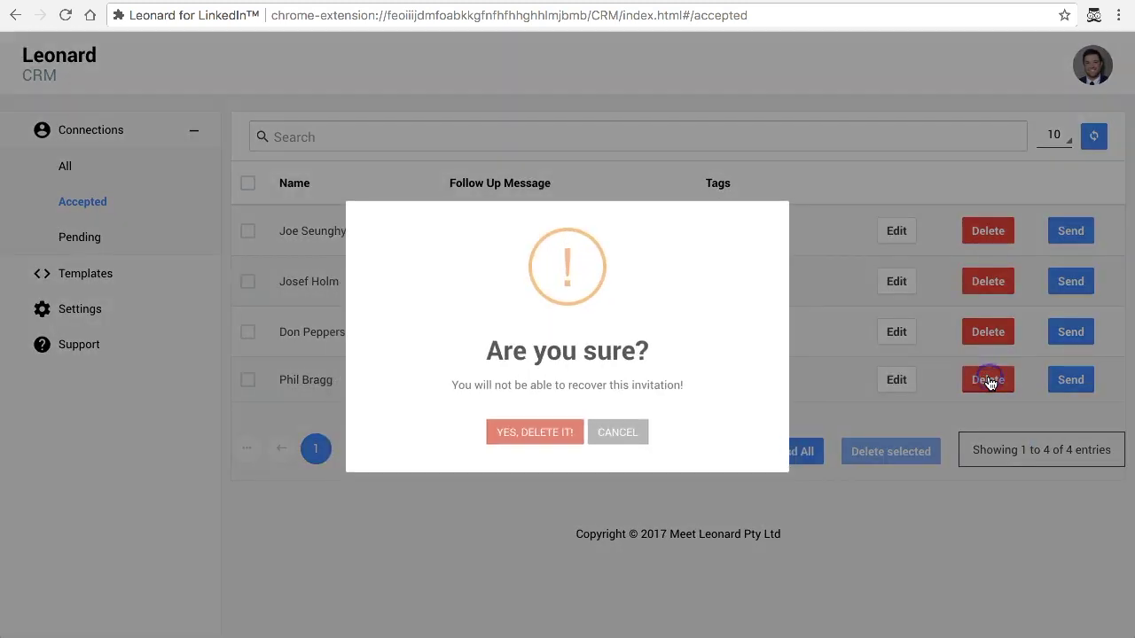
left_click(542, 432)
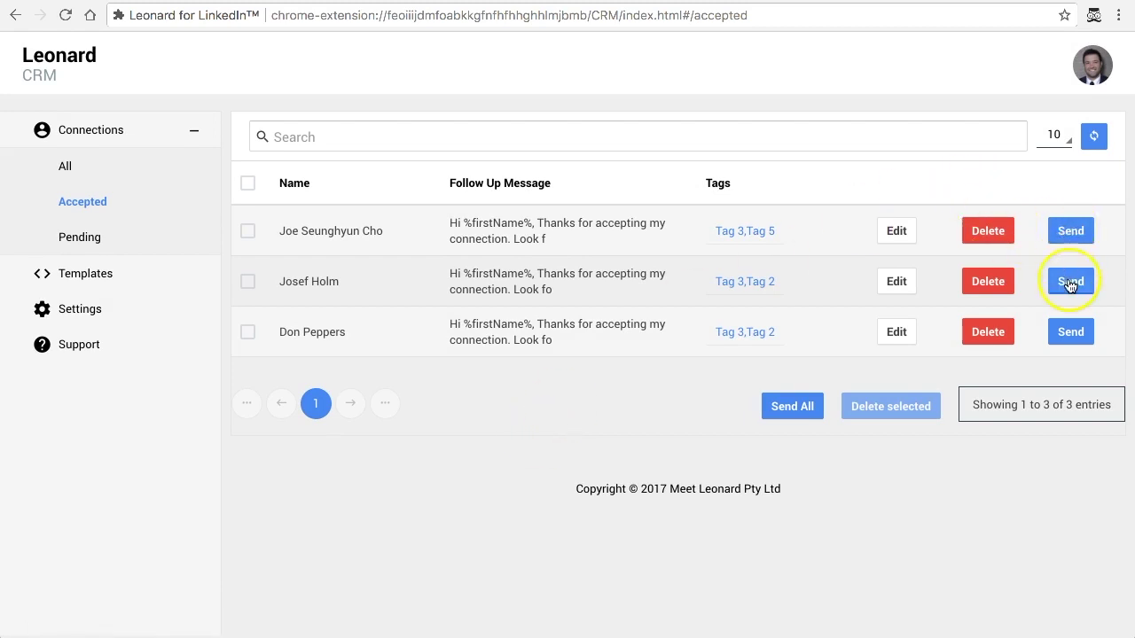
Send the follow-up message to the first accepted connection, and send the messages to all remaining accepted connections.
left_click(1073, 241)
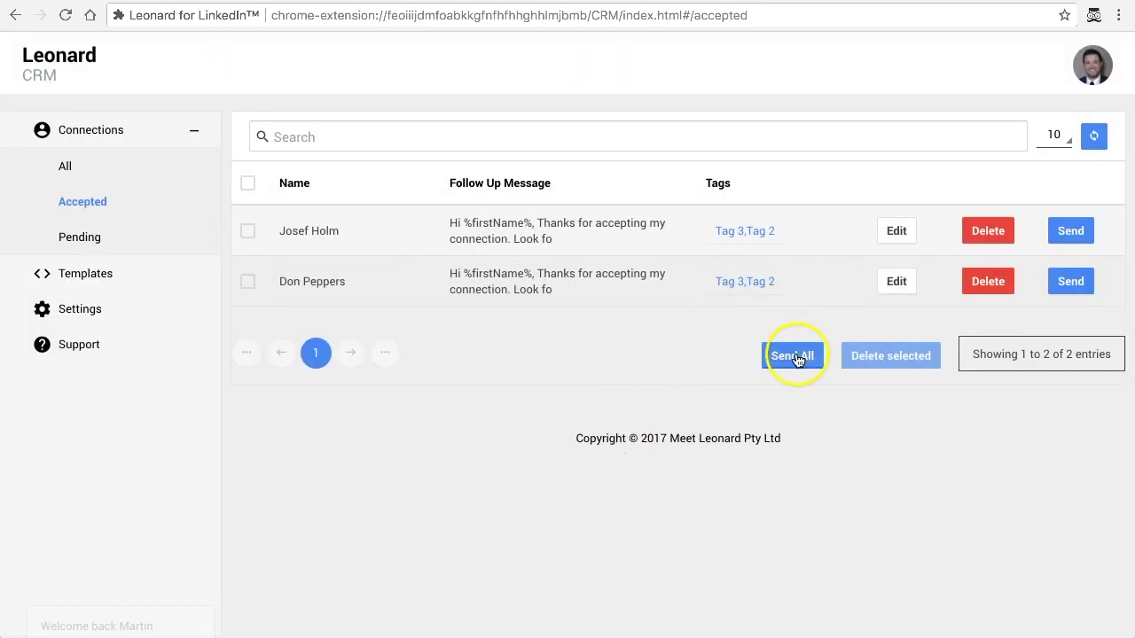
left_click(794, 356)
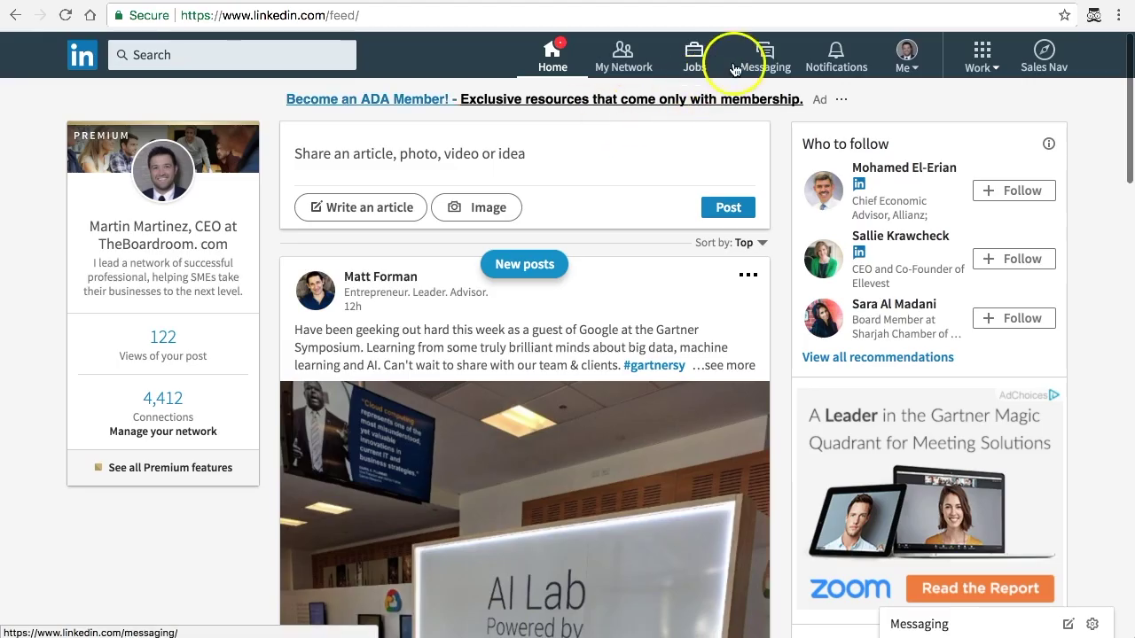
Open LinkedIn messaging, reload it and check the follow-up in the selected conversation, including the first name in its greeting.
left_click(765, 55)
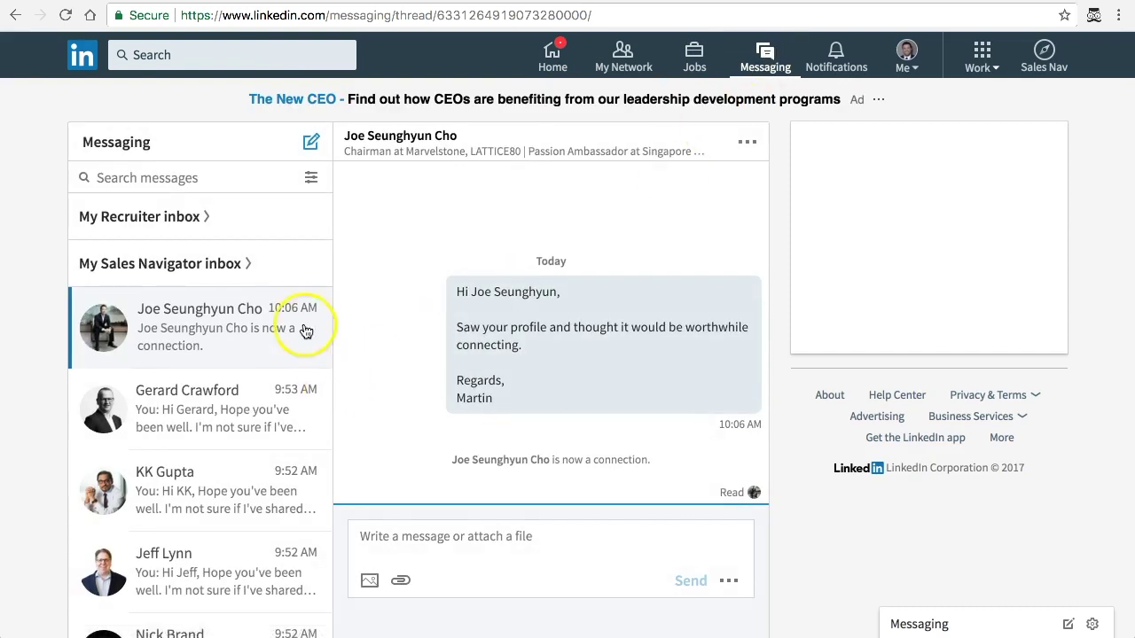
left_click(65, 18)
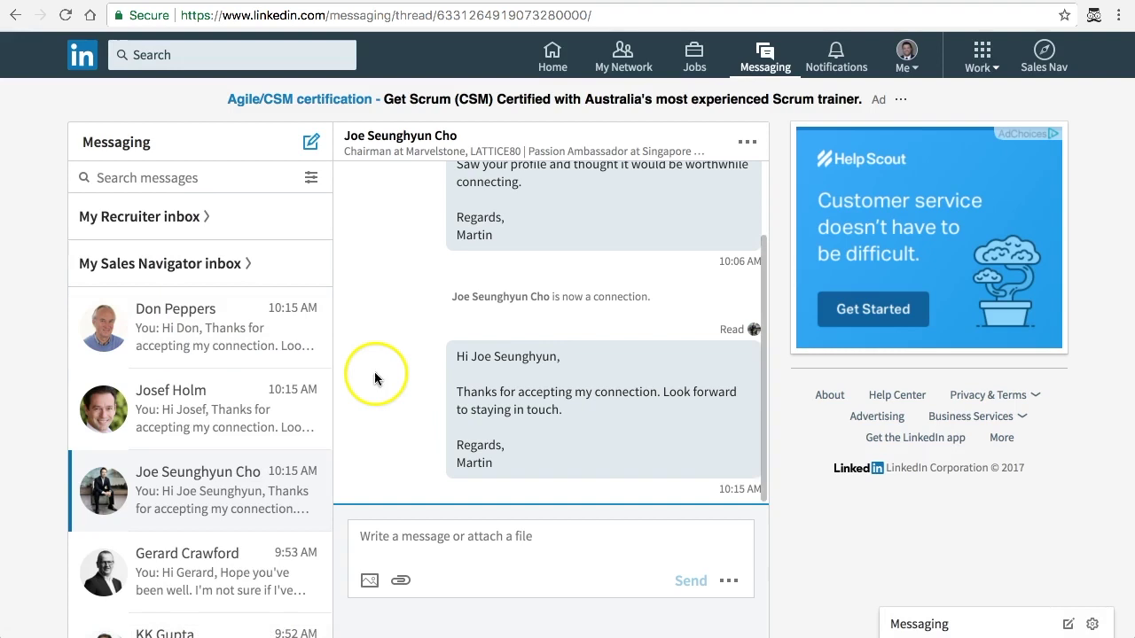
scroll(457, 357, "up", 2)
scroll(457, 362, "down", 2)
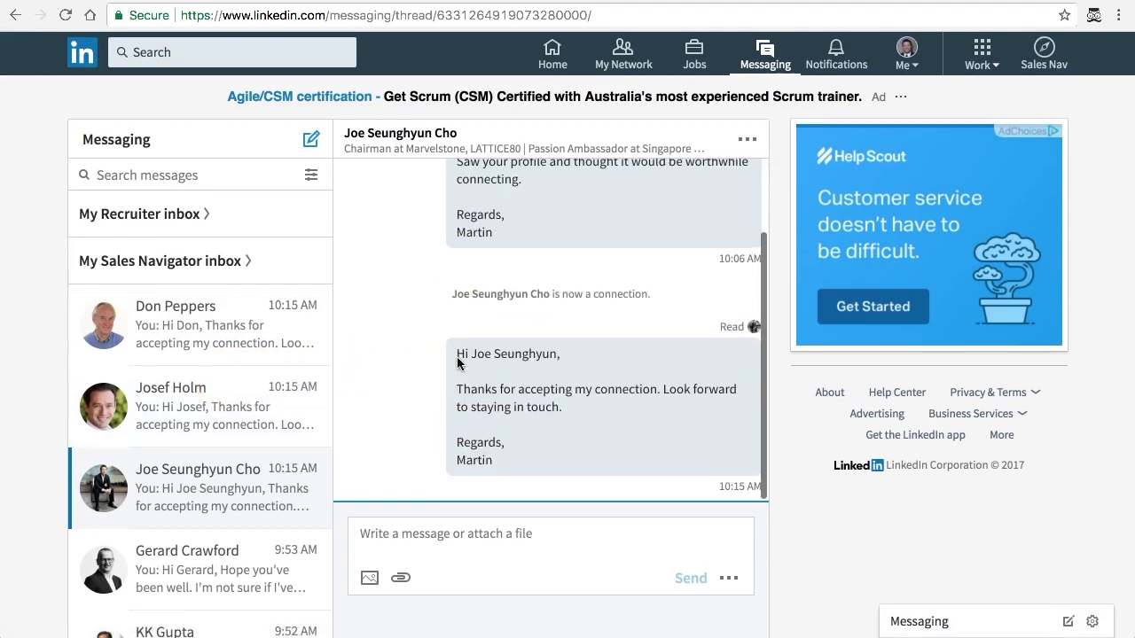
scroll(520, 421, "up", 2)
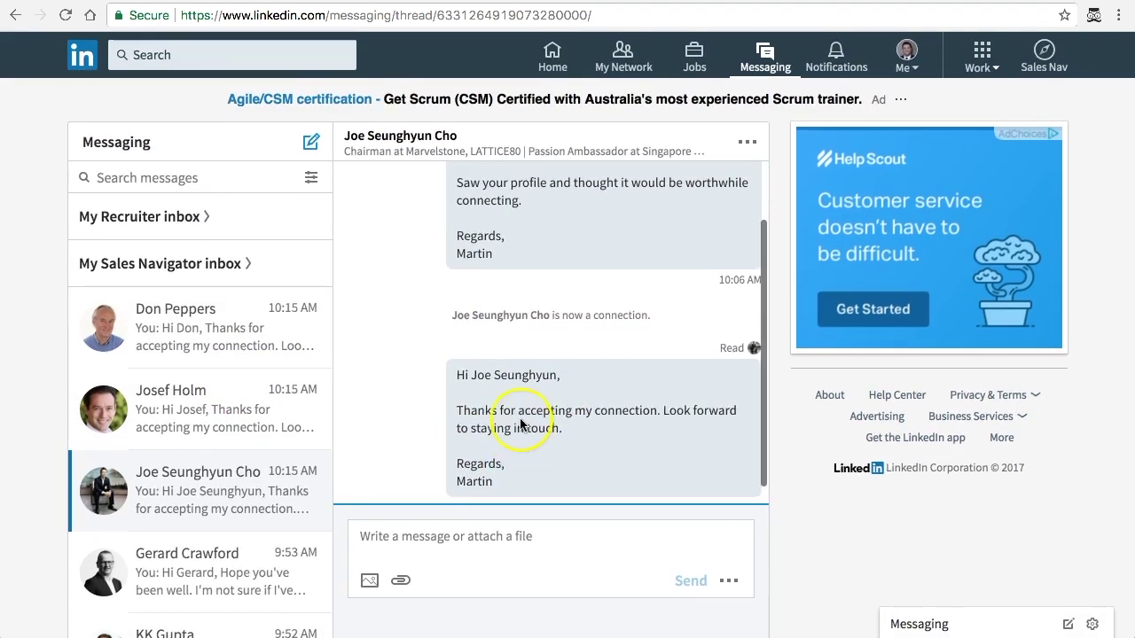
scroll(519, 421, "down", 2)
scroll(520, 424, "up", 2)
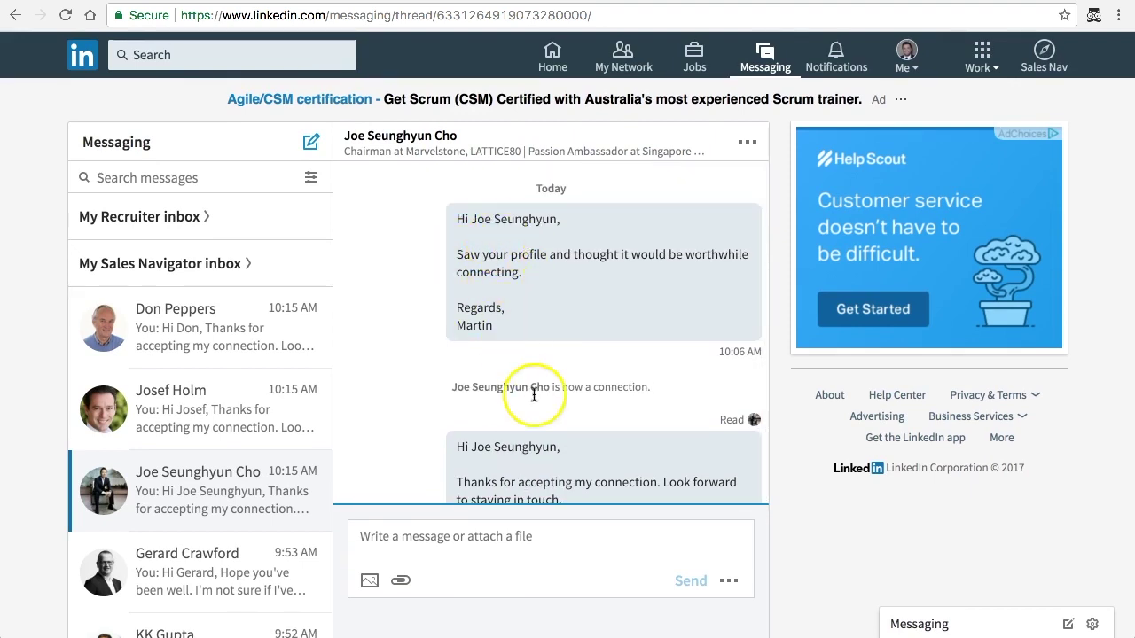
scroll(541, 448, "down", 2)
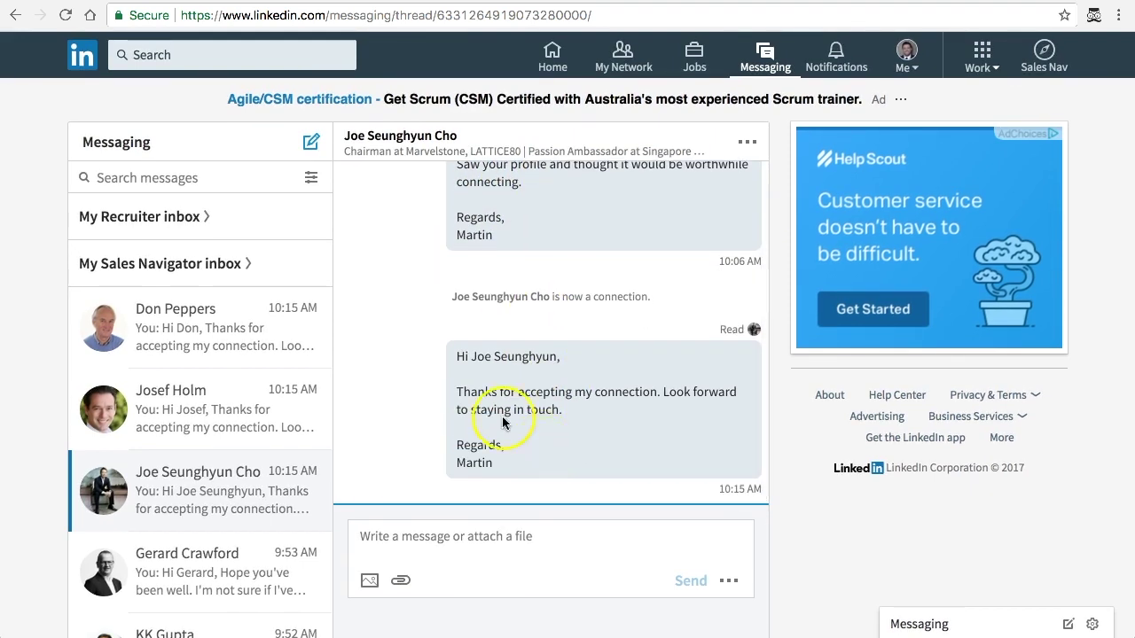
left_click(475, 358)
left_click_drag(475, 358, 556, 357)
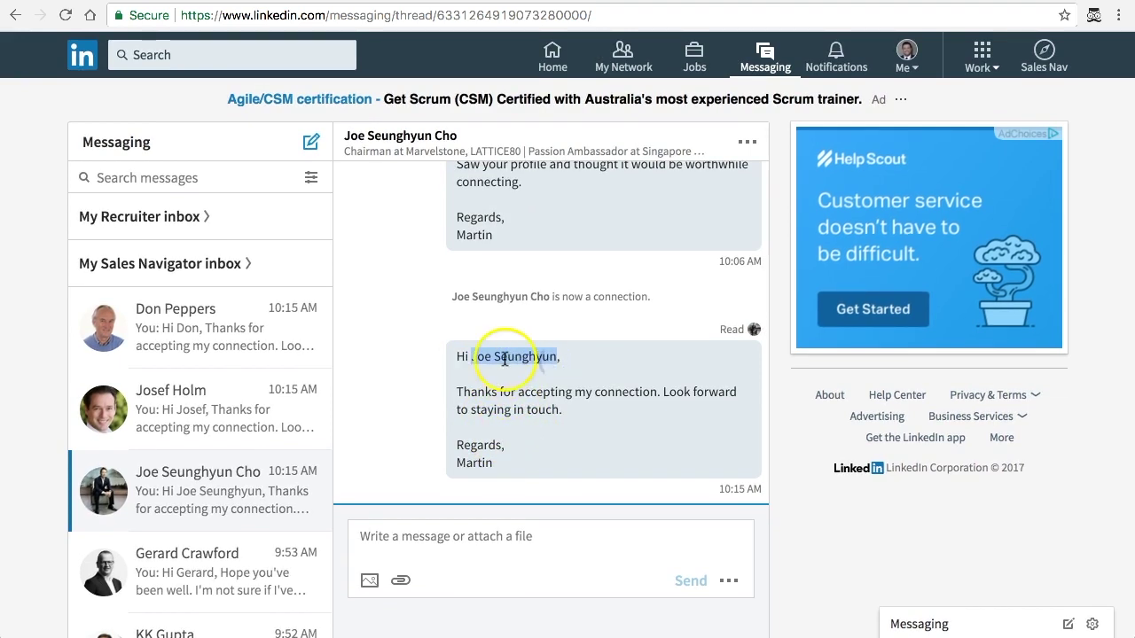
double_click(483, 358)
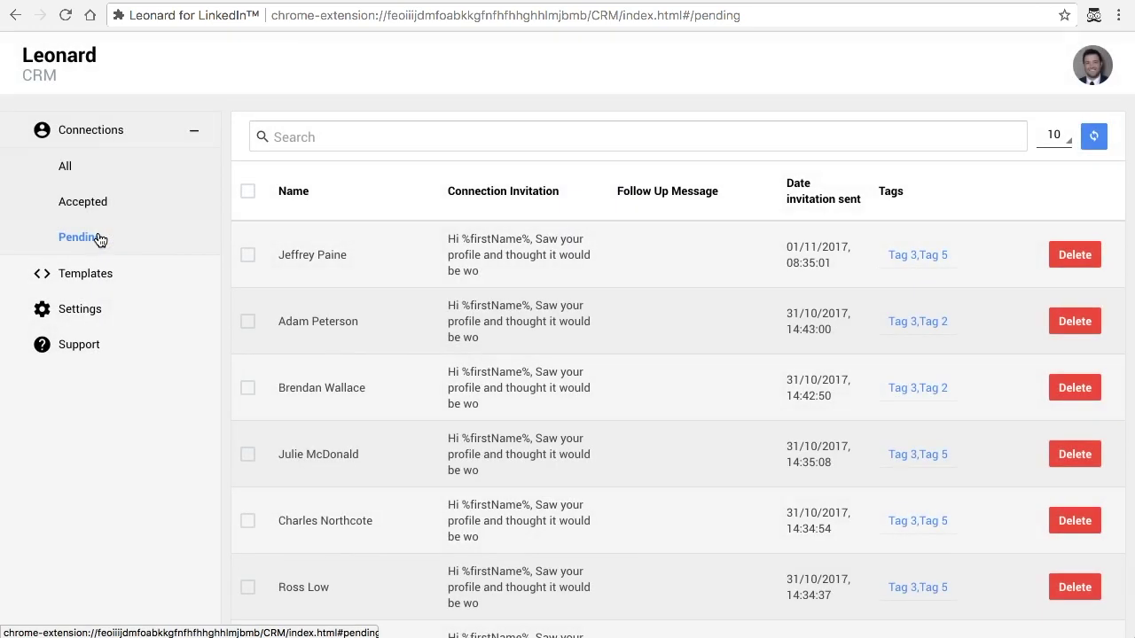
Look through the pending connections in Leonard CRM and refresh the list to check for new ones.
left_click(639, 234)
scroll(639, 234, "down", 2)
scroll(639, 238, "down", 1)
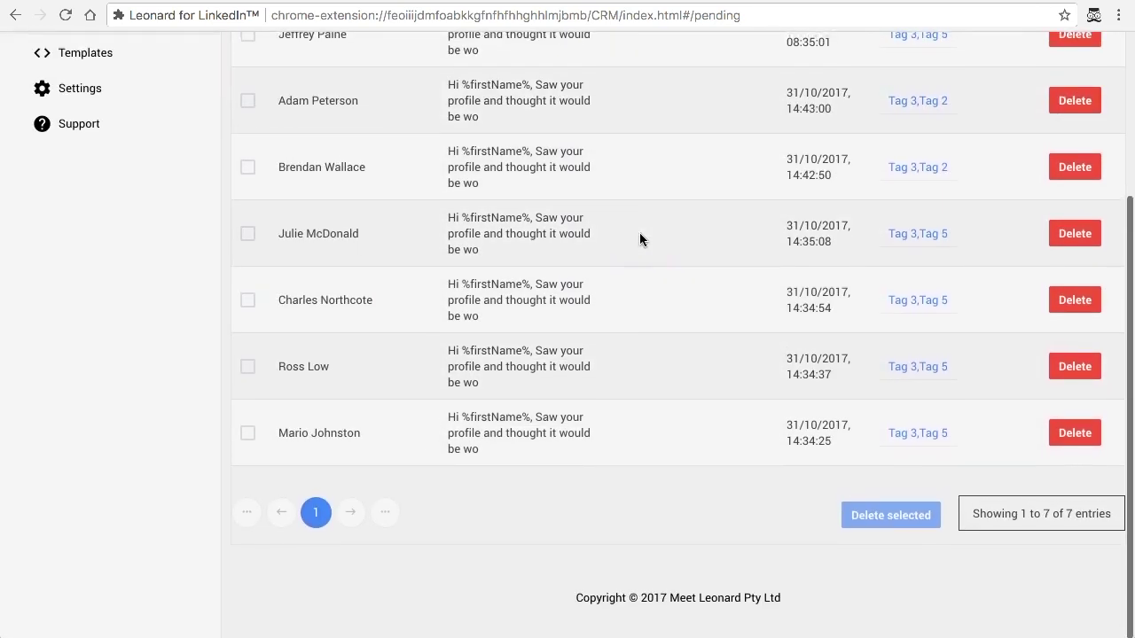
scroll(640, 240, "up", 3)
left_click(1090, 138)
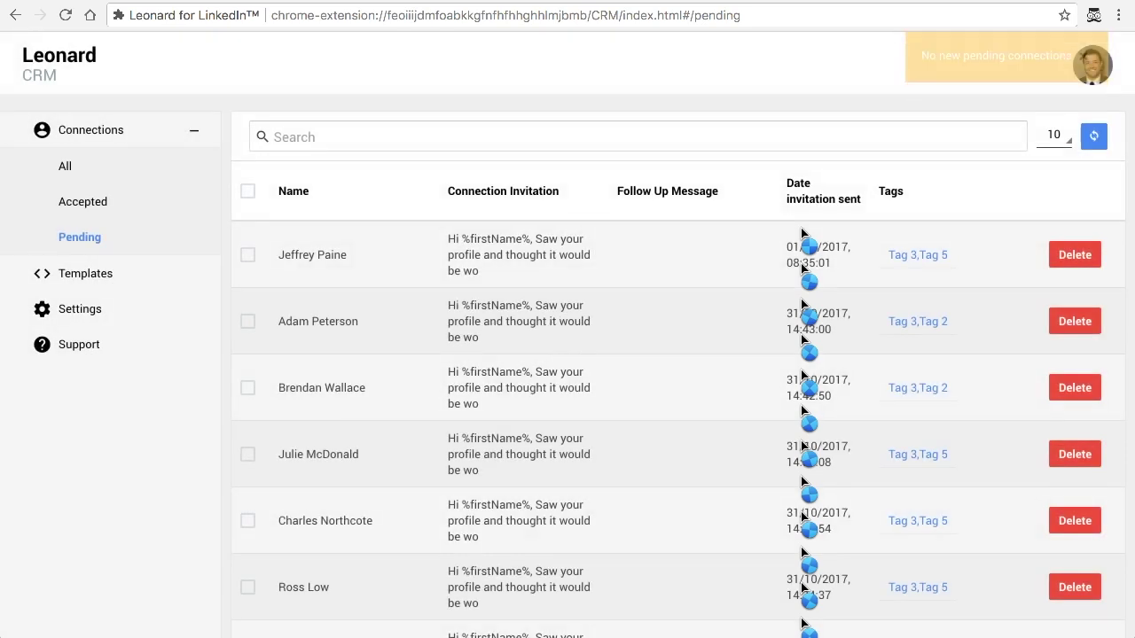
scroll(805, 412, "down", 3)
scroll(805, 412, "up", 3)
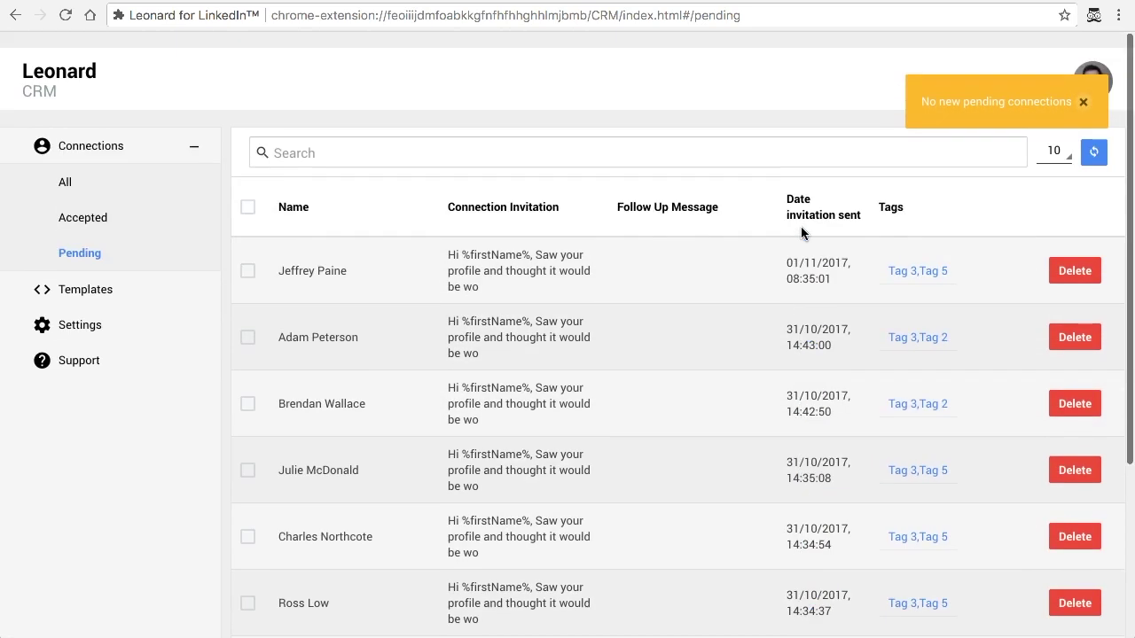
Switch to LinkedIn, open the invitation manager's sent invitations and examine them against the pending connections list.
left_click(671, 203)
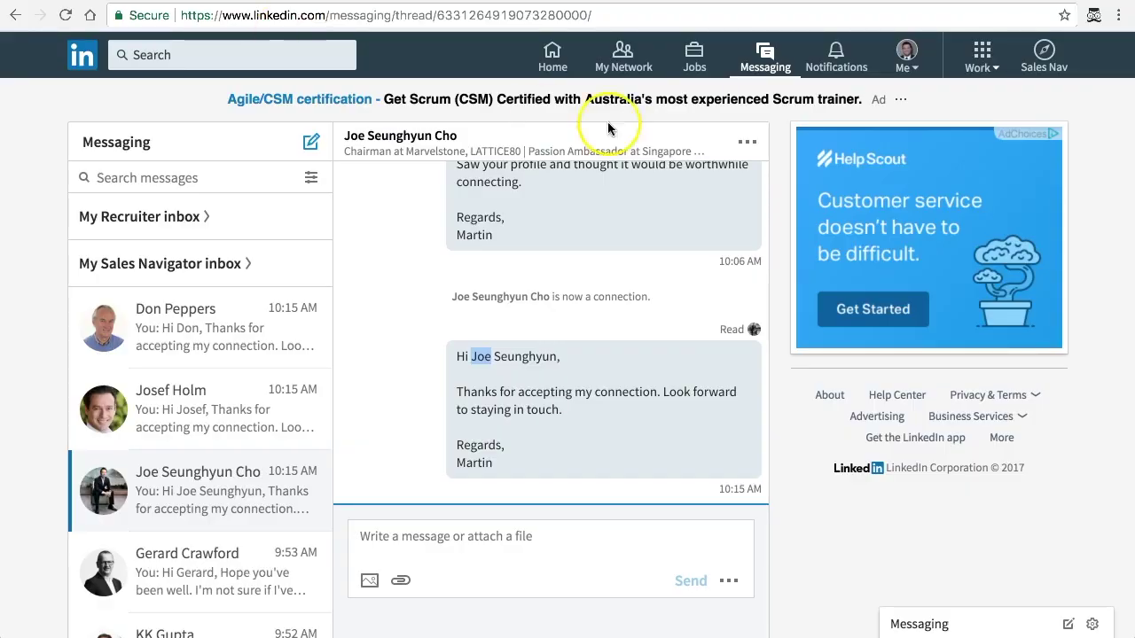
left_click(626, 58)
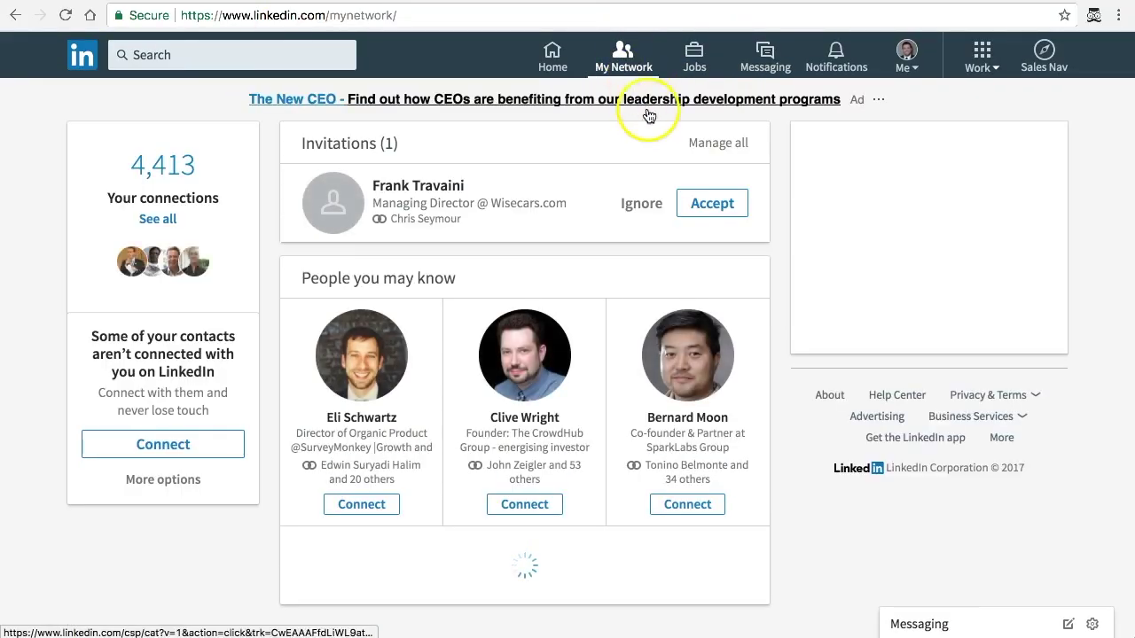
left_click(710, 144)
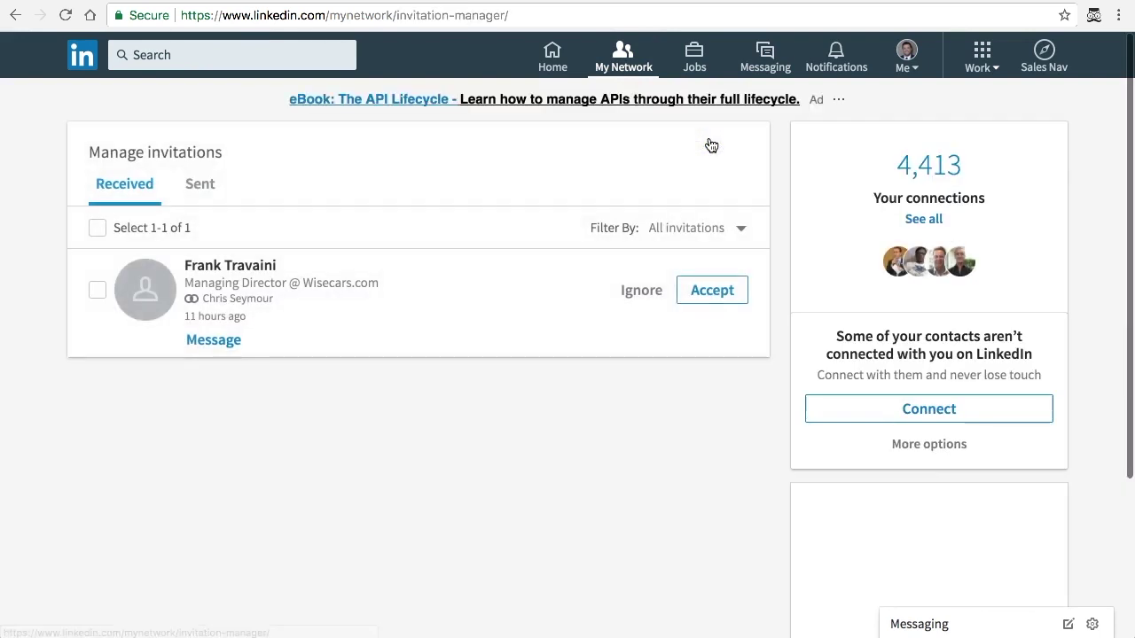
left_click(200, 183)
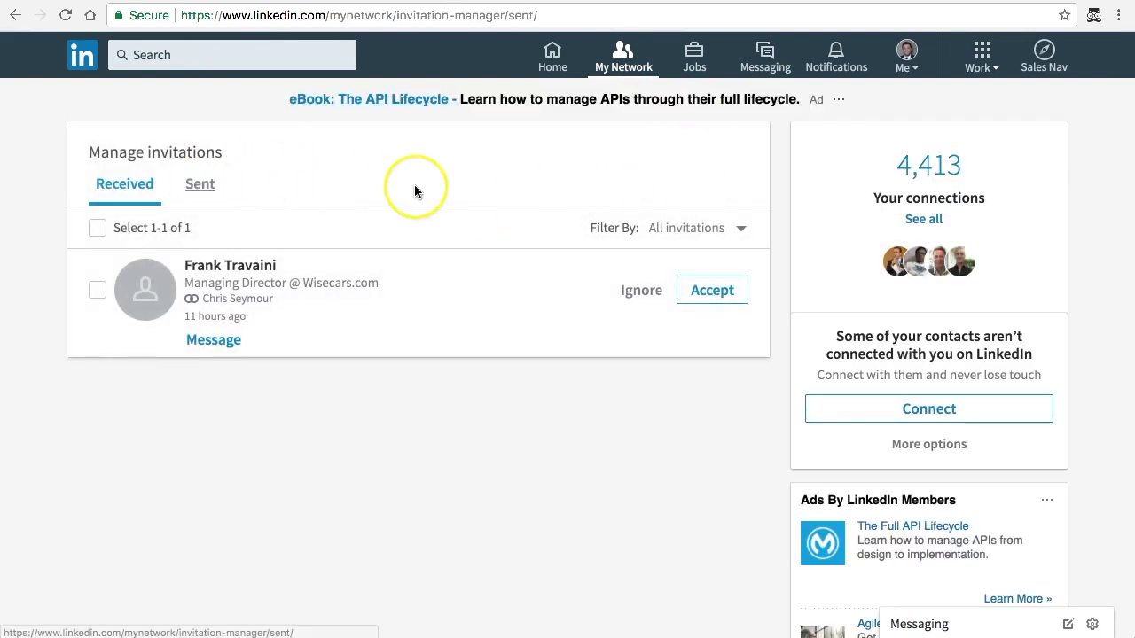
scroll(415, 192, "down", 3)
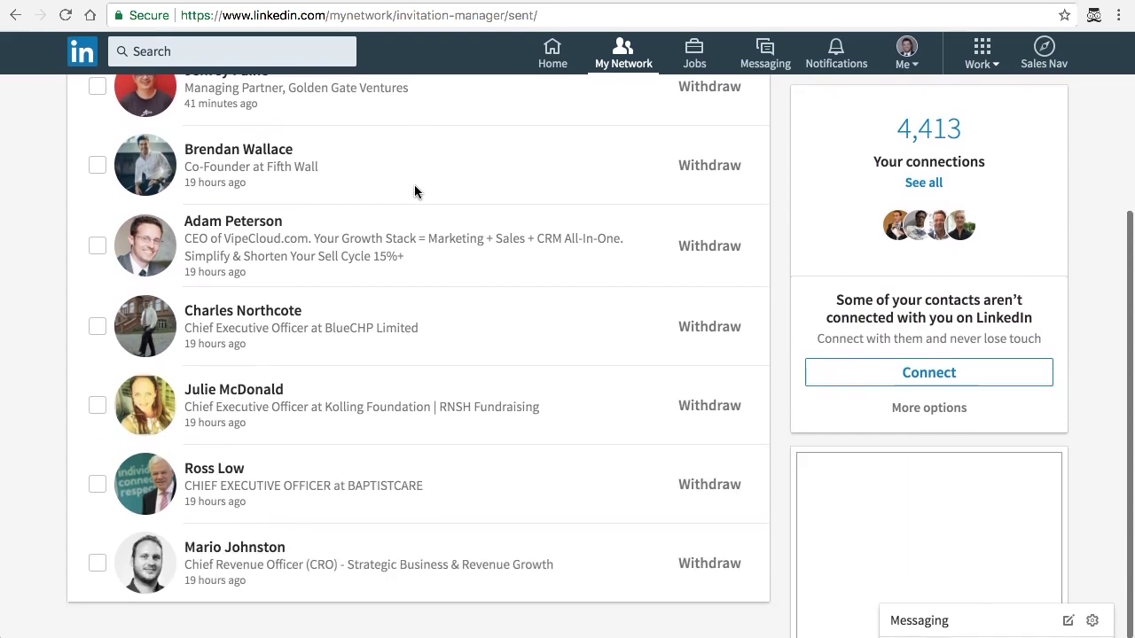
scroll(415, 184, "up", 2)
scroll(413, 185, "up", 1)
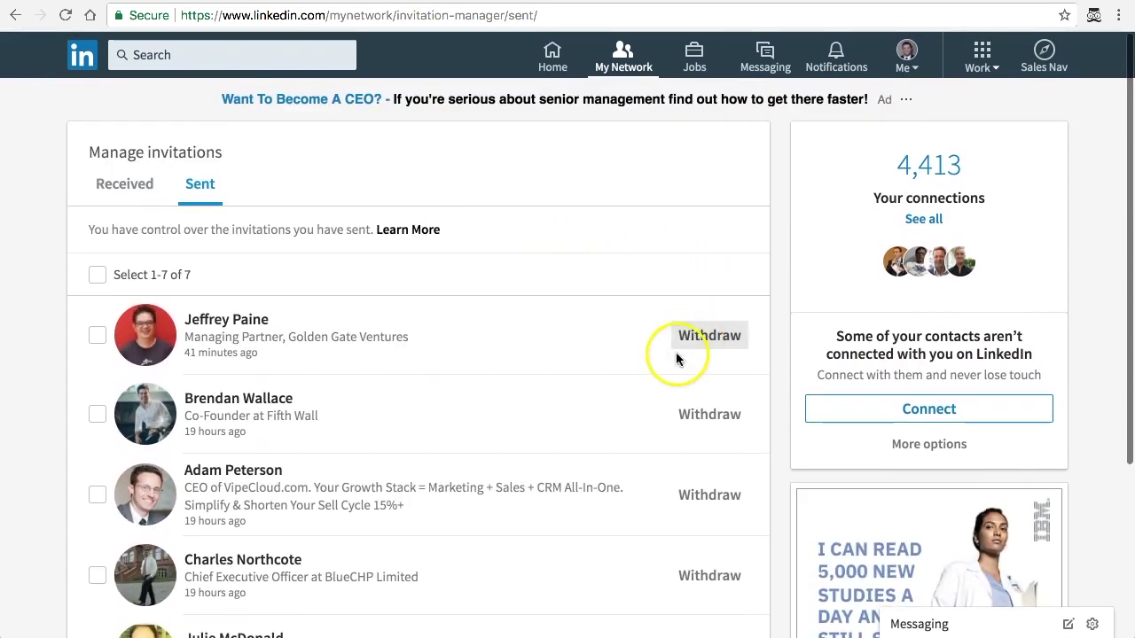
scroll(613, 437, "down", 3)
scroll(613, 437, "up", 3)
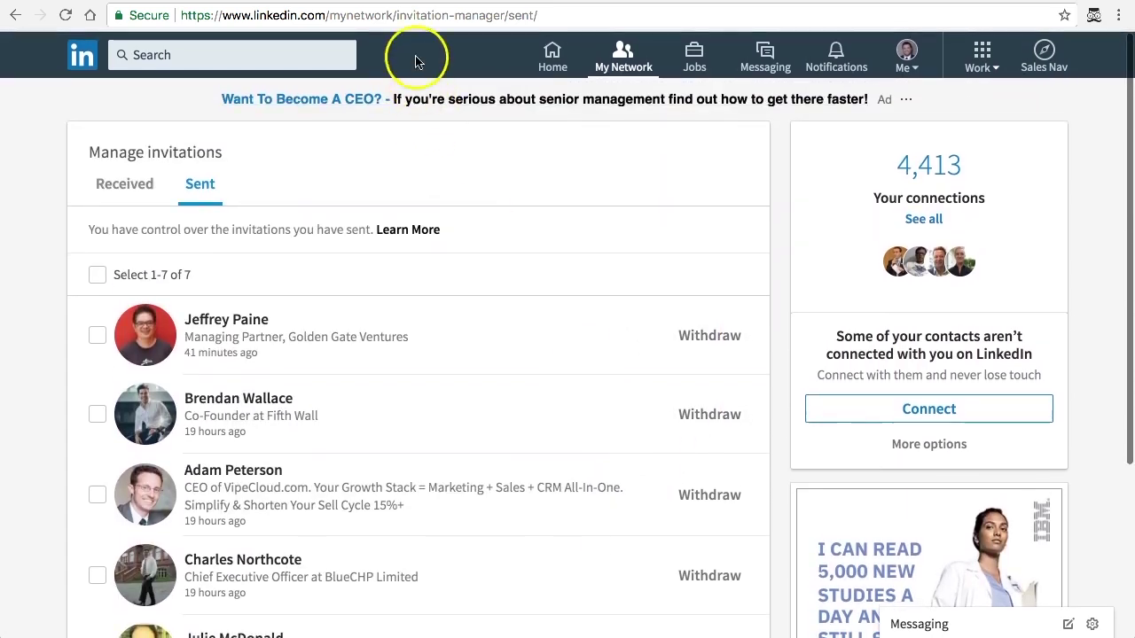
Return to Leonard CRM and examine the invitation messages and deletion options in the pending connections list.
key("ctrl+Tab")
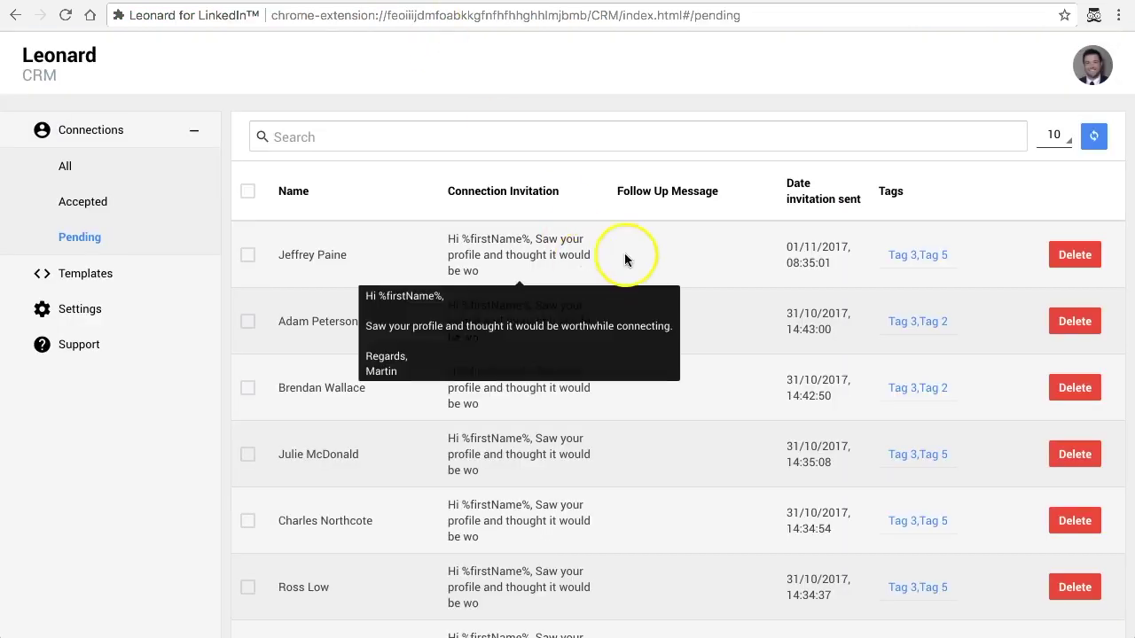
left_click(1066, 259)
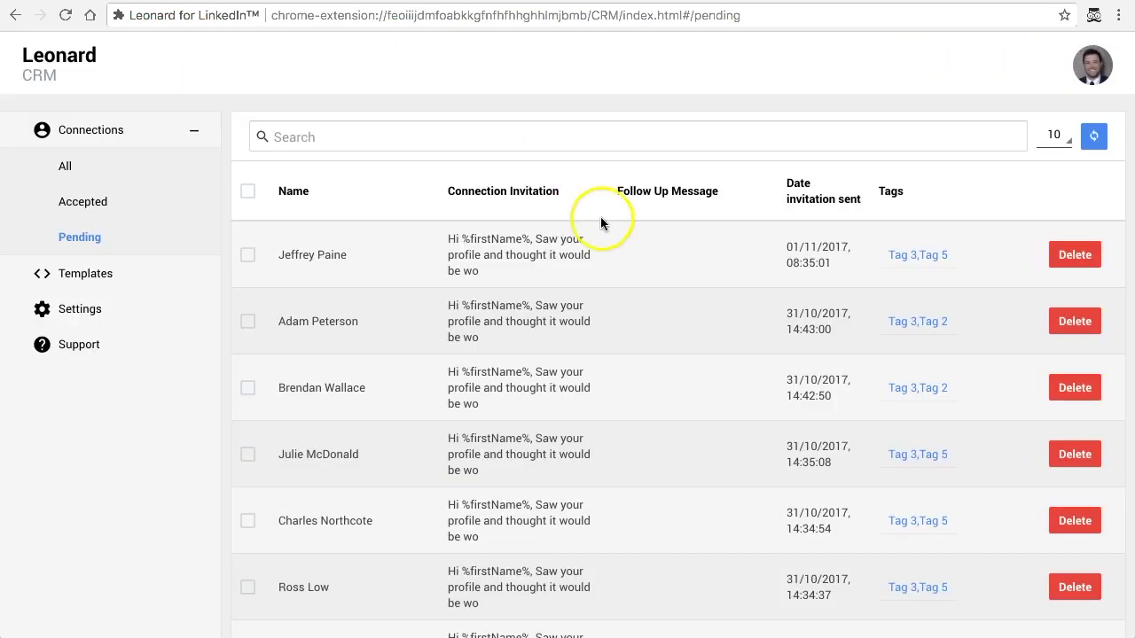
scroll(600, 222, "down", 3)
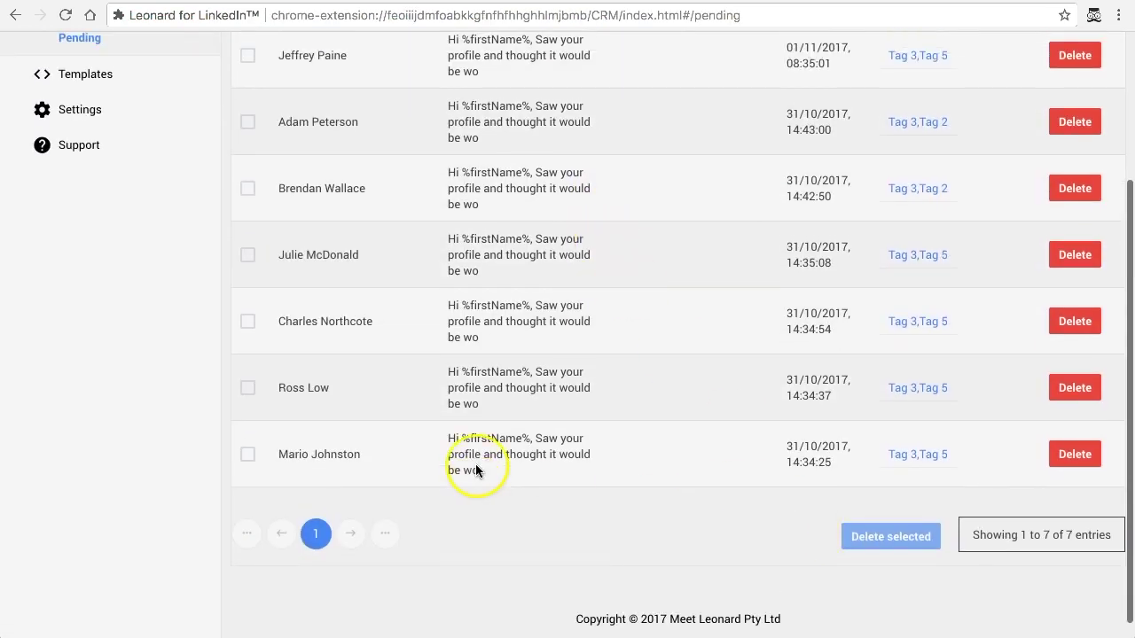
scroll(473, 469, "up", 3)
Select all pending connections at once and clear the whole selection again.
left_click(249, 193)
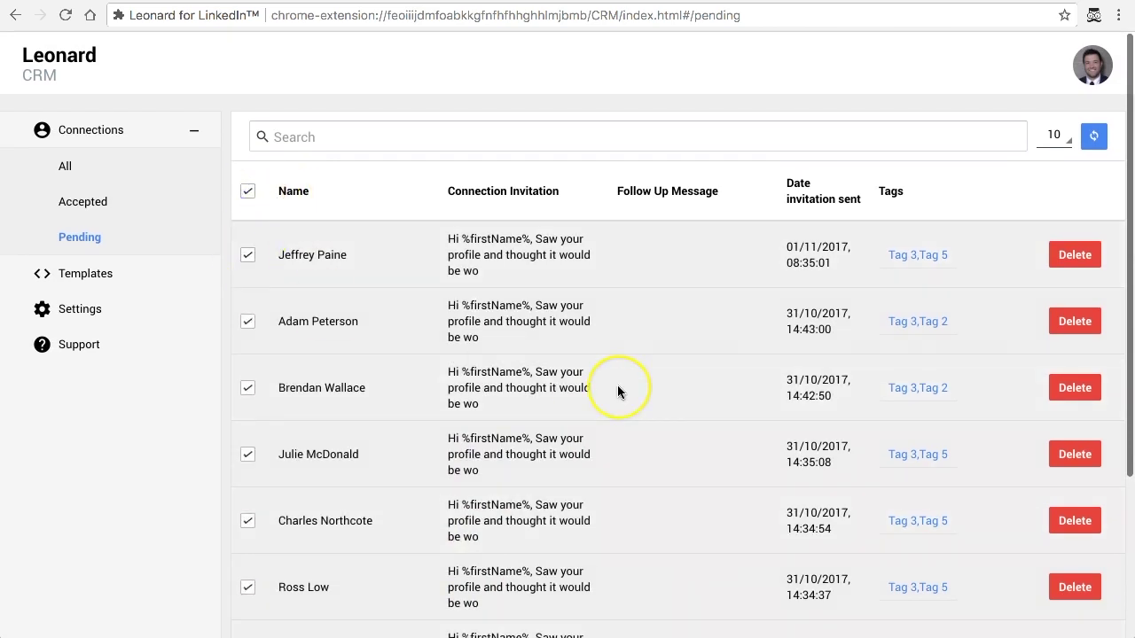
scroll(618, 387, "down", 3)
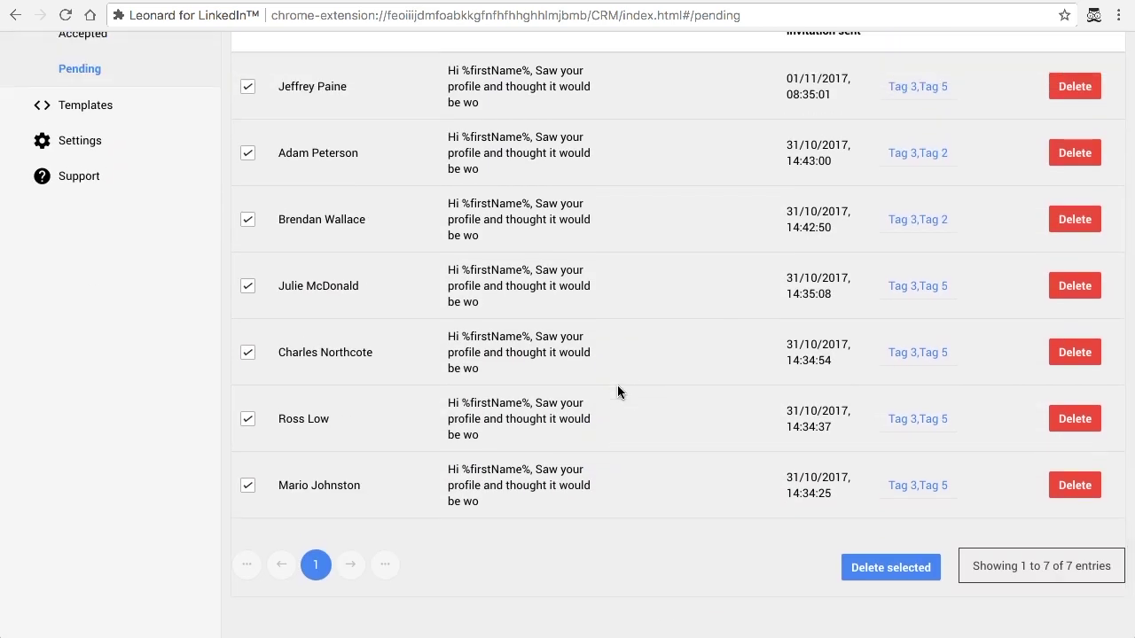
scroll(617, 391, "up", 1)
left_click(252, 85)
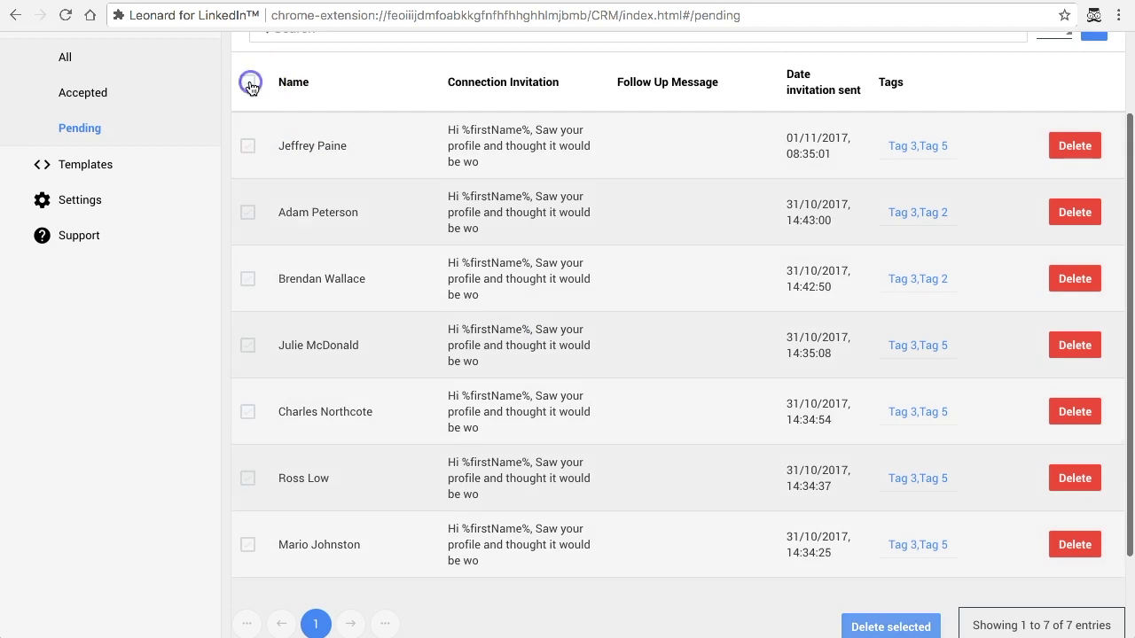
left_click(251, 86)
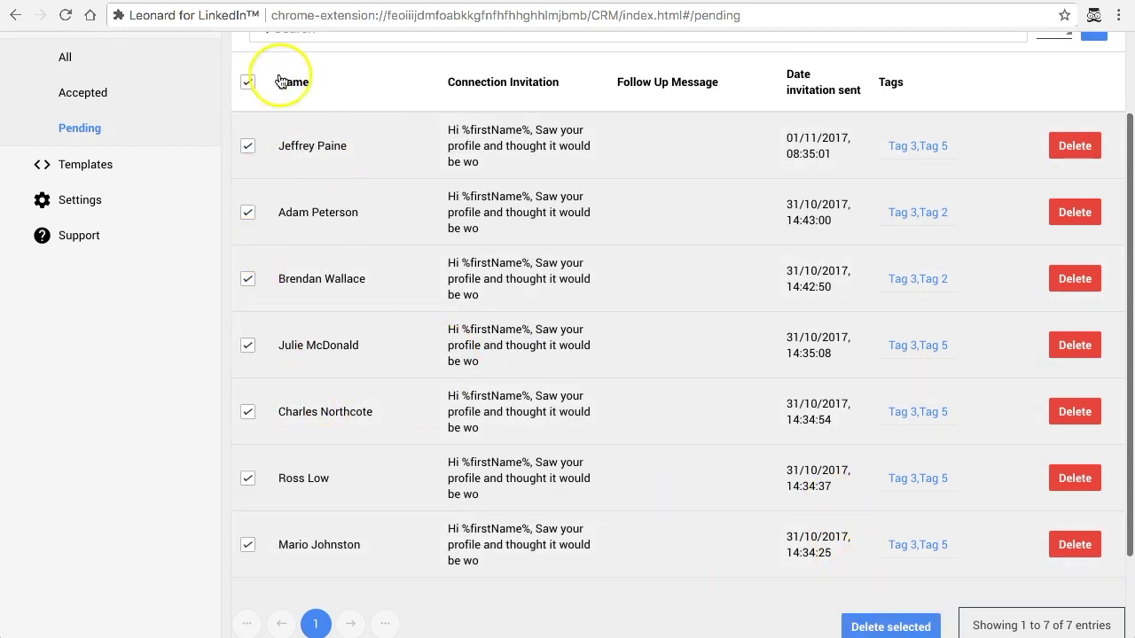
left_click(247, 82)
Select only the first three connections in the pending list.
left_click(248, 143)
left_click(247, 210)
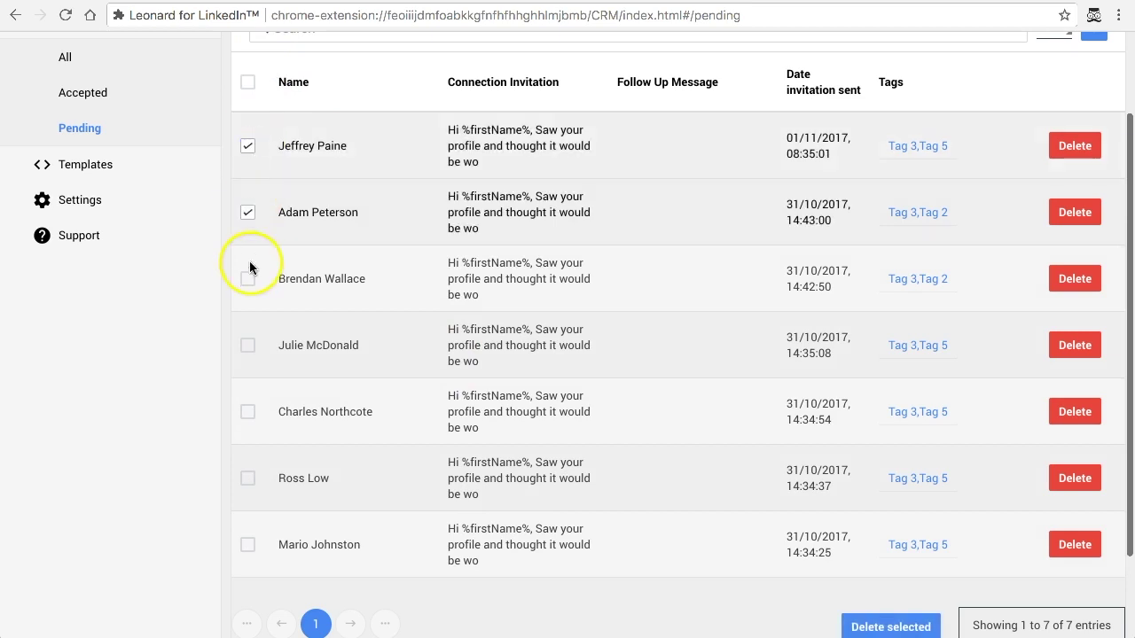
left_click(248, 278)
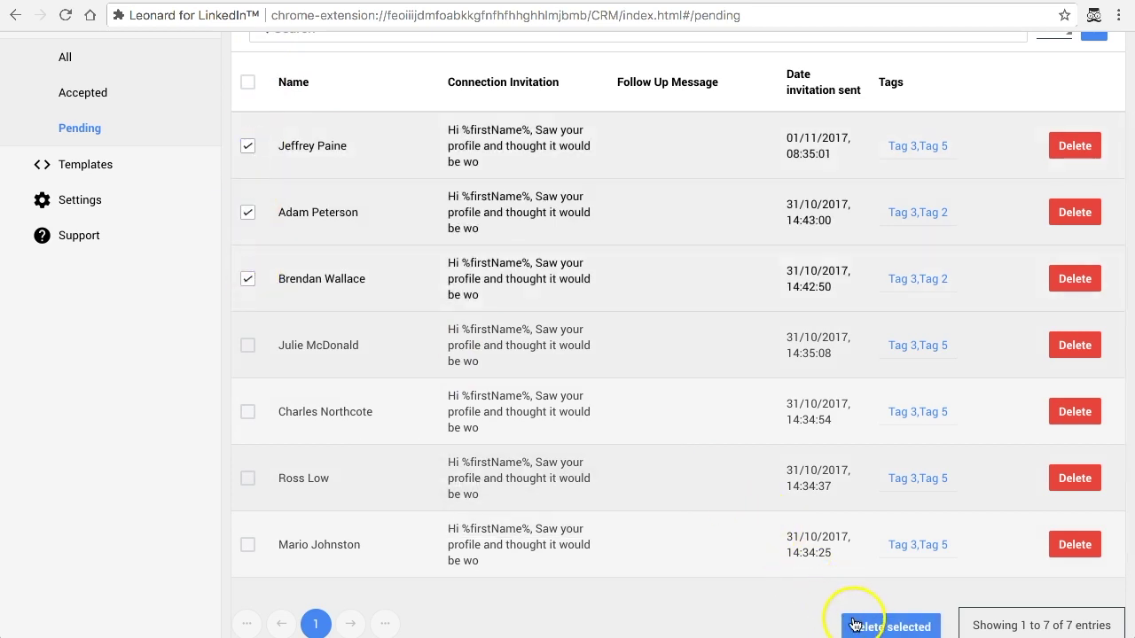
scroll(729, 537, "down", 1)
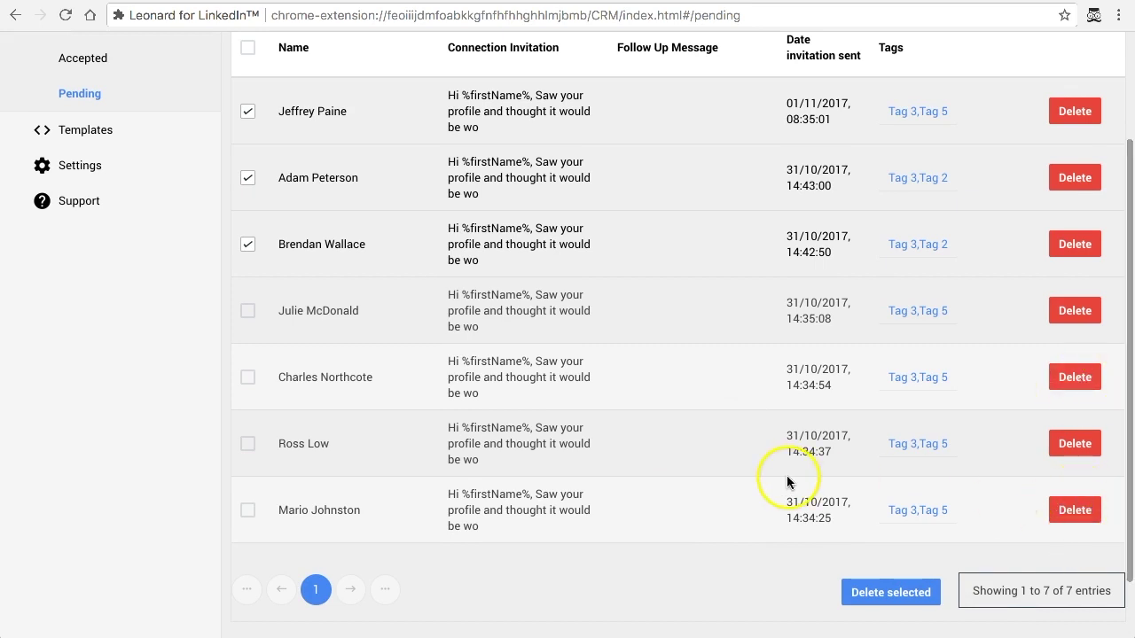
mouse_move(337, 114)
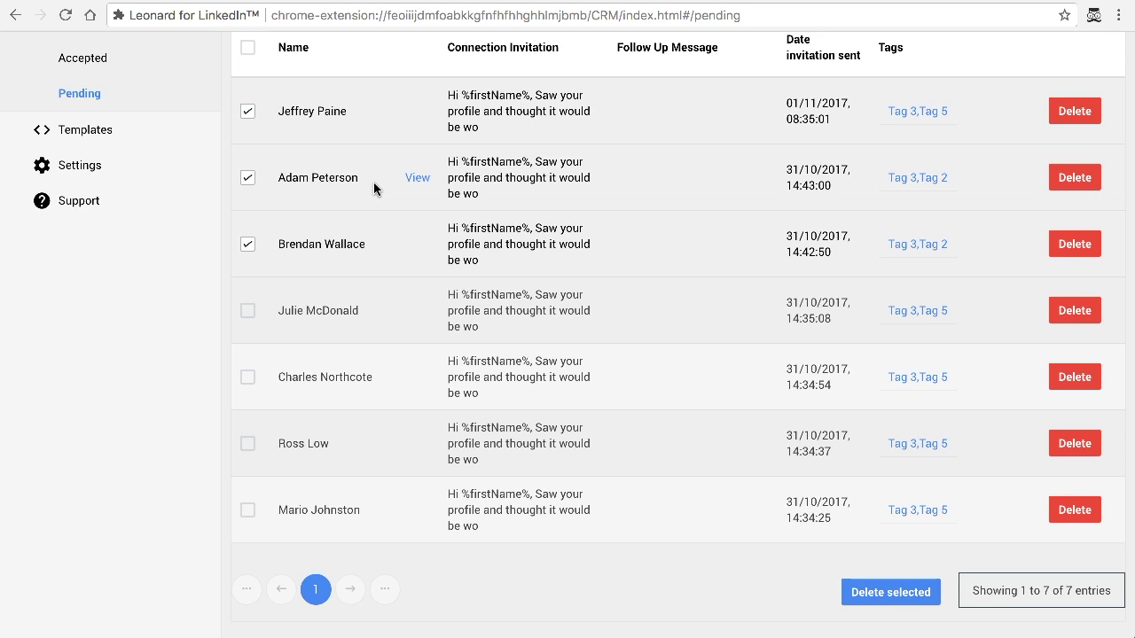
scroll(373, 182, "up", 3)
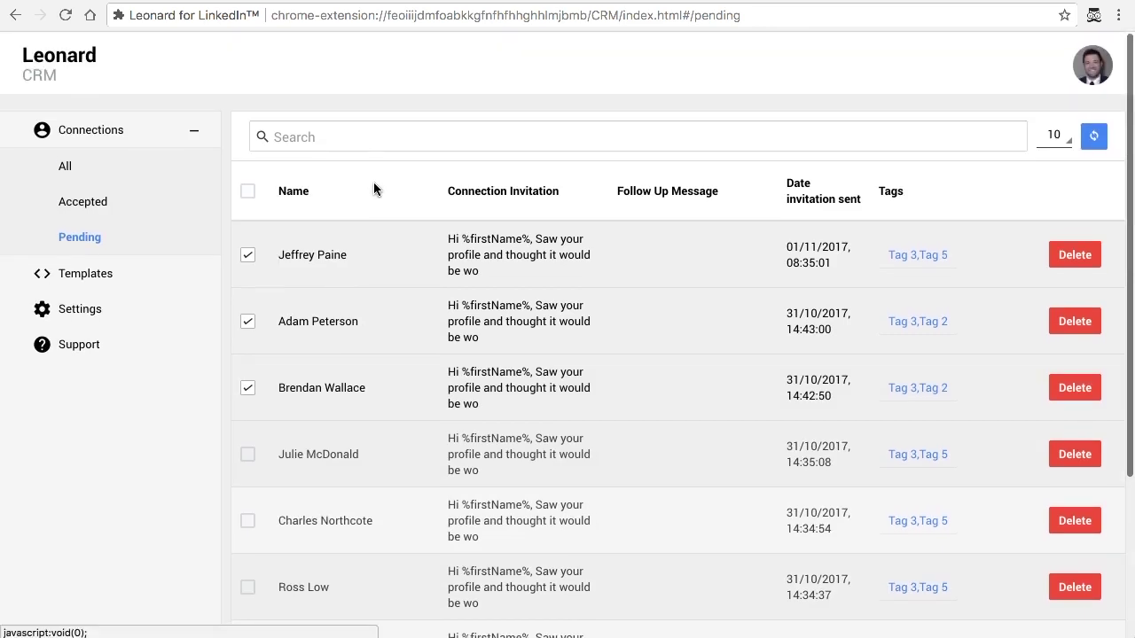
Open the CRM settings and examine the day options for automatically withdrawing connection requests.
left_click(115, 317)
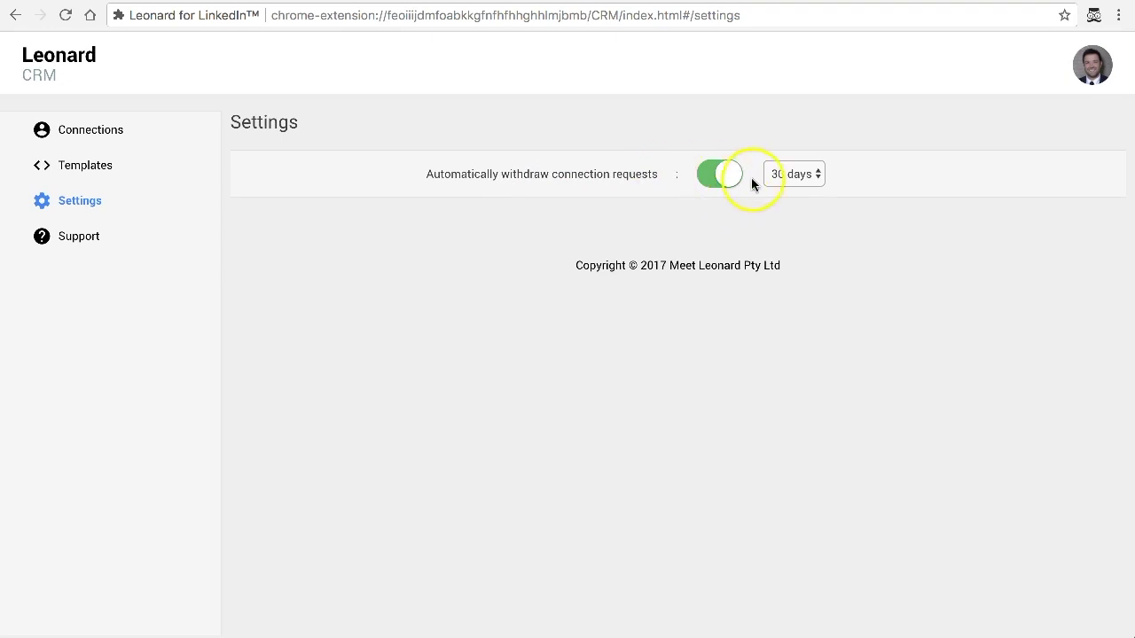
left_click(808, 174)
left_click(885, 203)
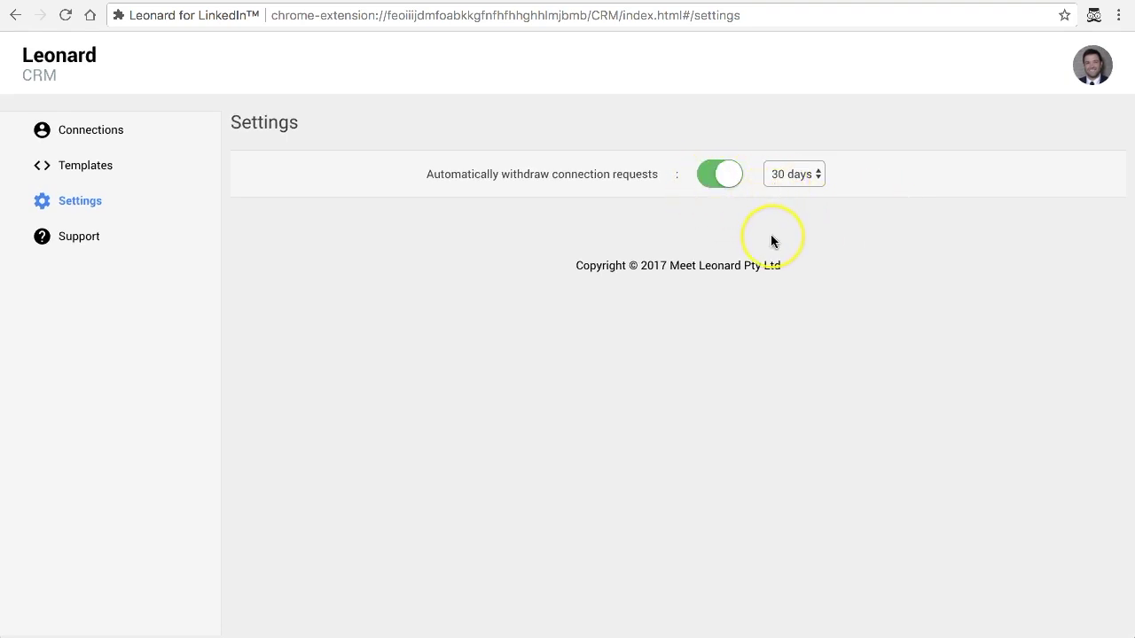
Return to the pending connections list, select every connection and delete the whole selection.
left_click(190, 159)
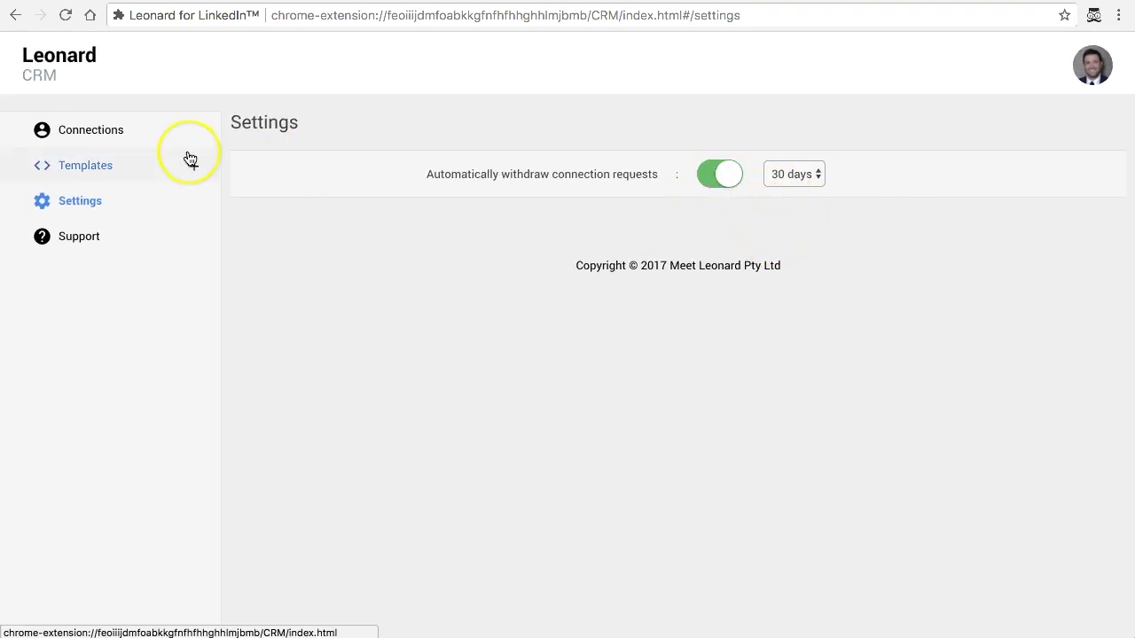
left_click(135, 133)
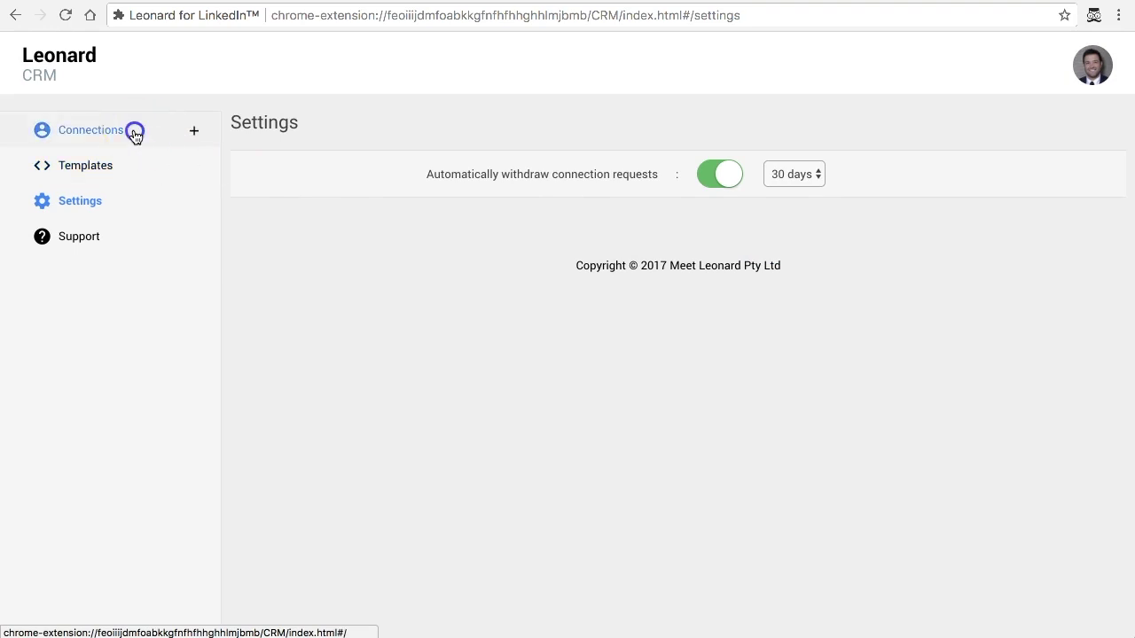
left_click(113, 241)
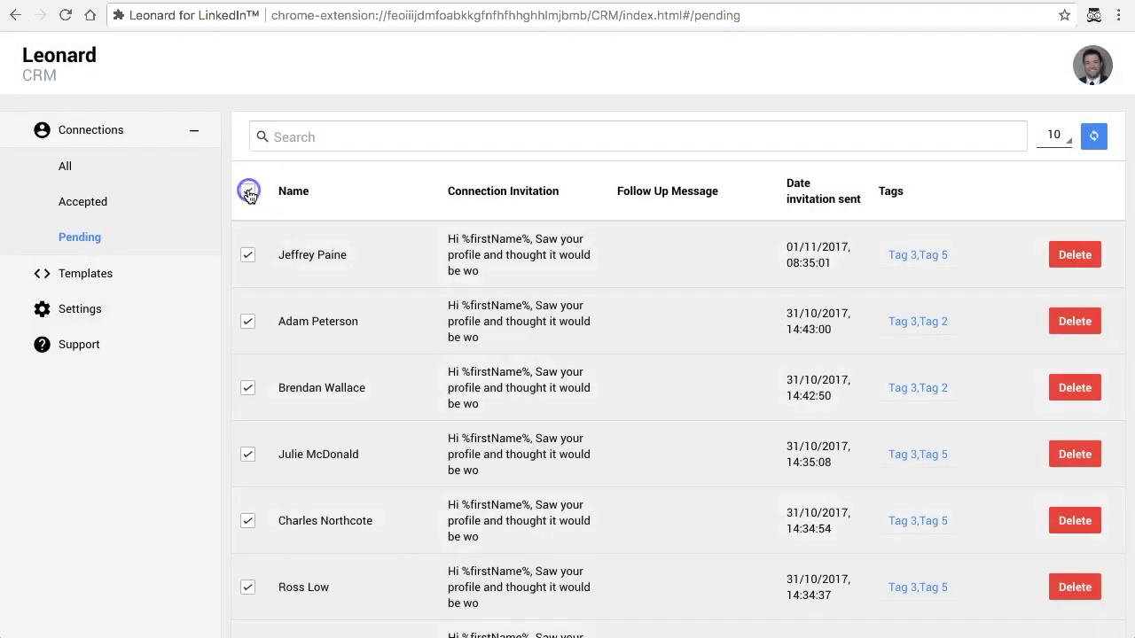
scroll(643, 211, "down", 3)
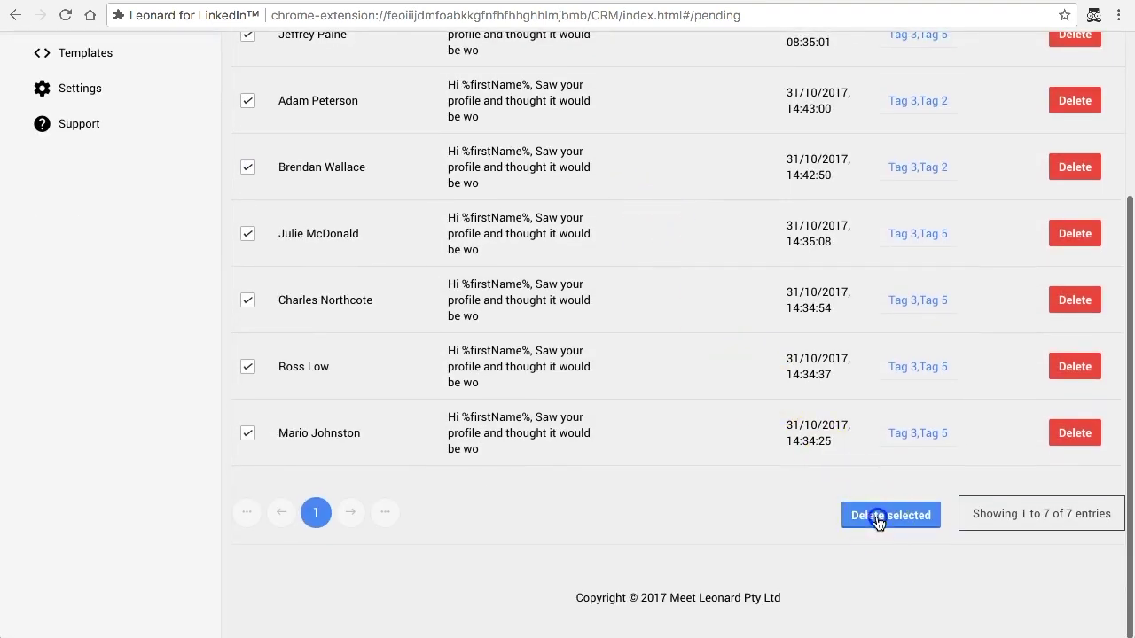
left_click(877, 522)
left_click(536, 431)
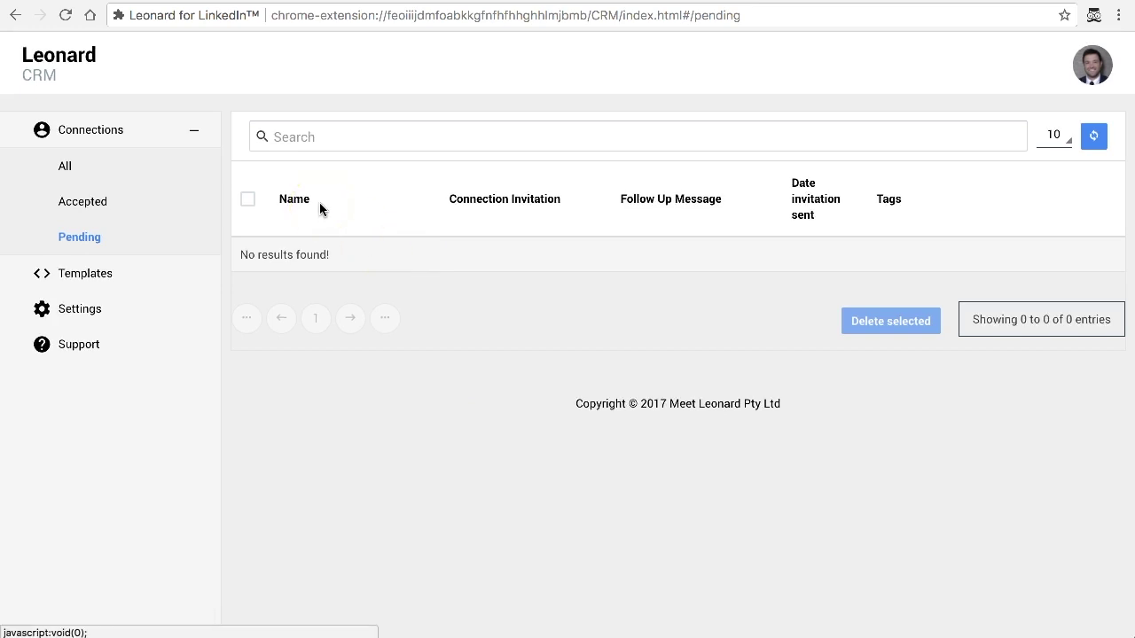
Display the list of connection invitation templates.
left_click(126, 278)
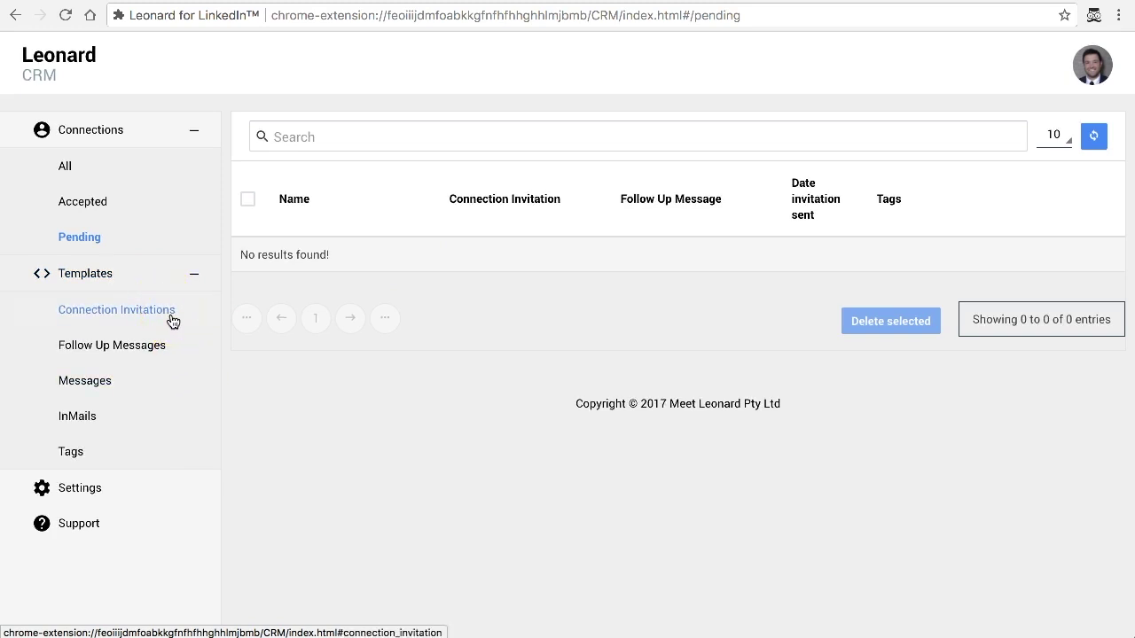
left_click(114, 323)
left_click(142, 320)
left_click(142, 318)
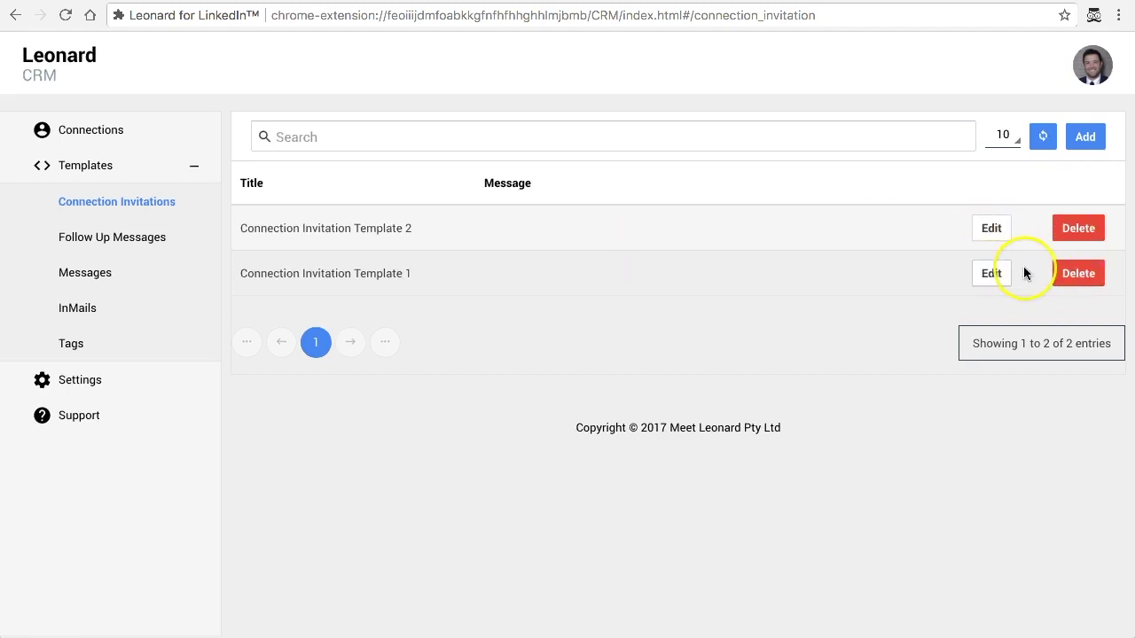
Start a new connection invitation template and title it "Simple Connection Request".
left_click(1100, 141)
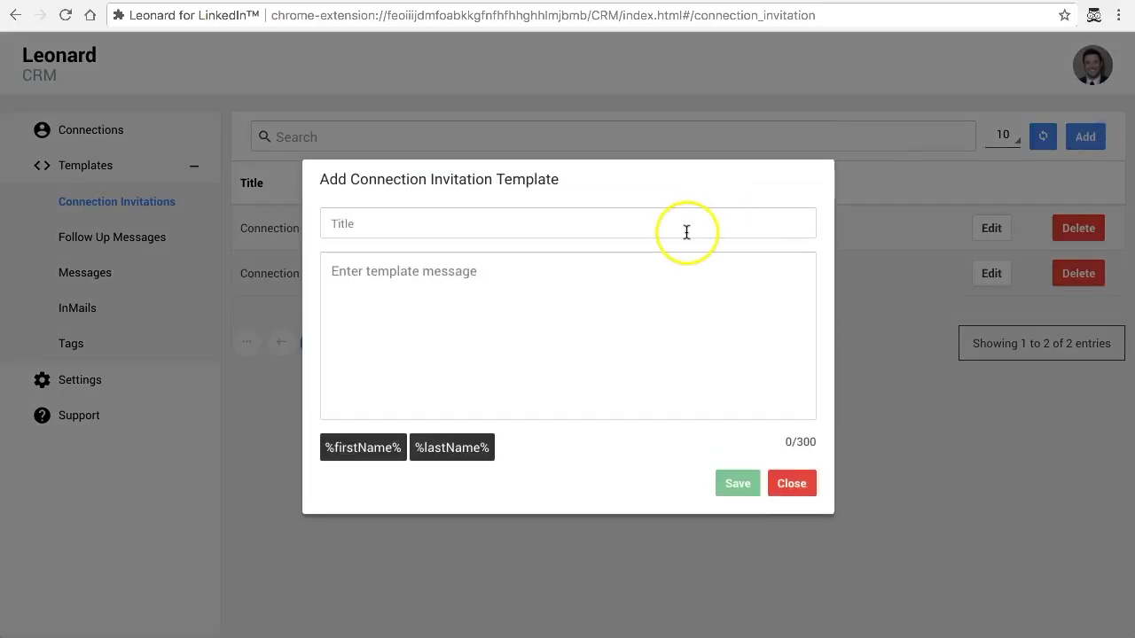
left_click(686, 232)
type("Simpl")
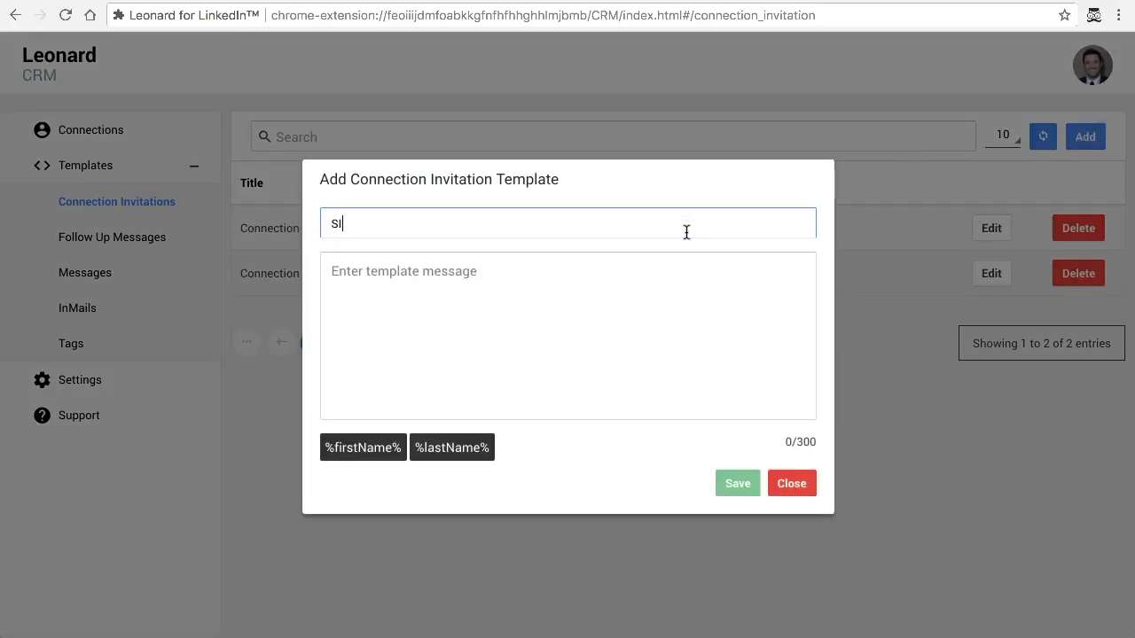
key("BackSpace")
key("BackSpace")
key("BackSpace")
key("BackSpace")
type("imple Connection Conne")
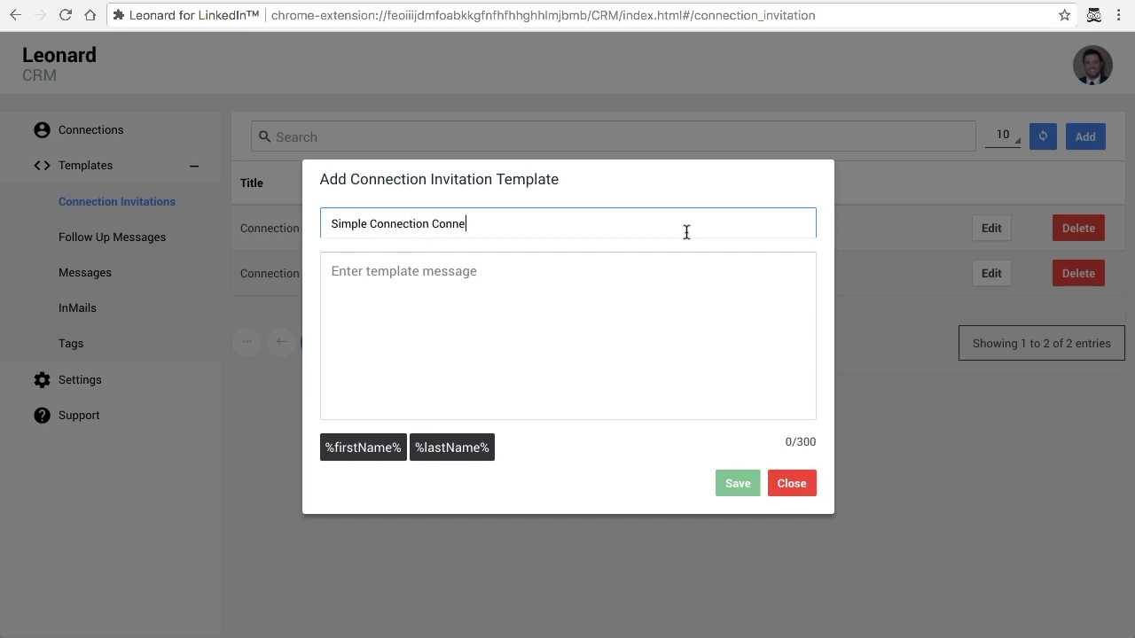
type("ction")
key("BackSpace")
key("BackSpace")
key("BackSpace")
key("BackSpace")
key("BackSpace")
key("BackSpace")
key("BackSpace")
key("BackSpace")
type("Reue")
type("uest")
Begin the template message with the greeting "Hi %firstName%," using the first-name placeholder.
left_click(605, 274)
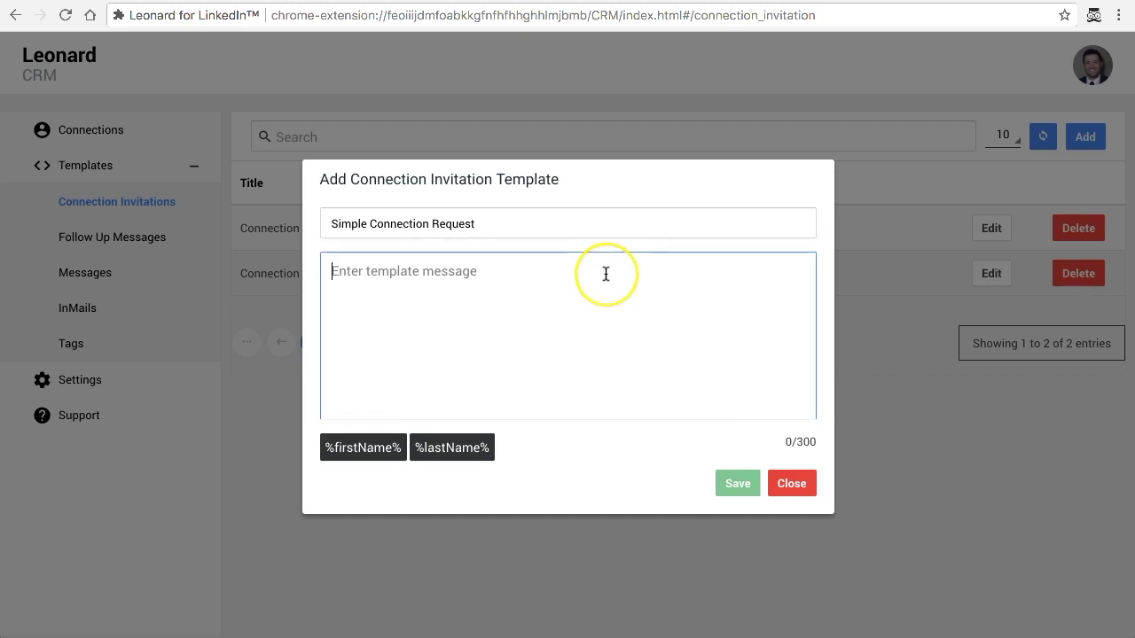
type("Hi")
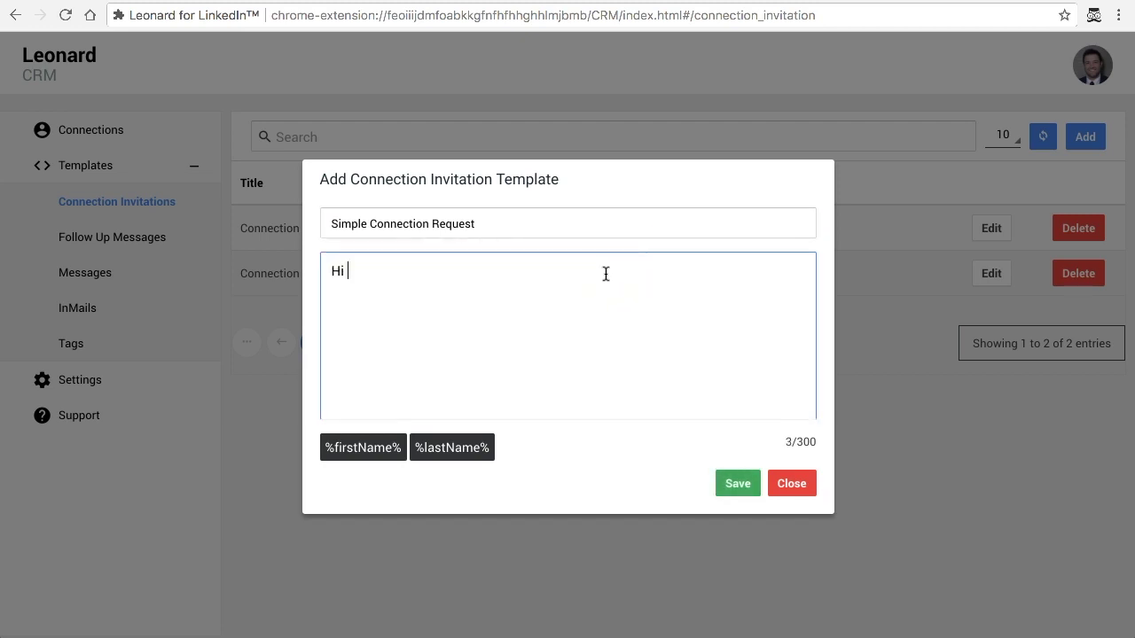
left_click(347, 460)
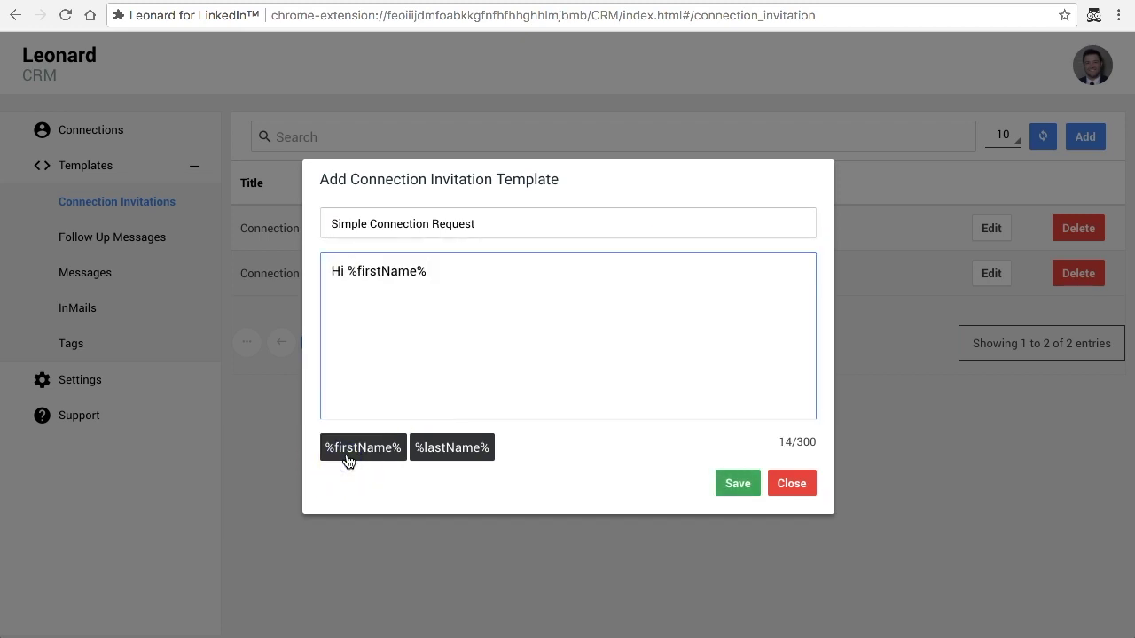
type(",")
key("Return")
Write the template's body text "Saw your profile and thought it would be worthwhile connecting." below the greeting.
type("Saw your")
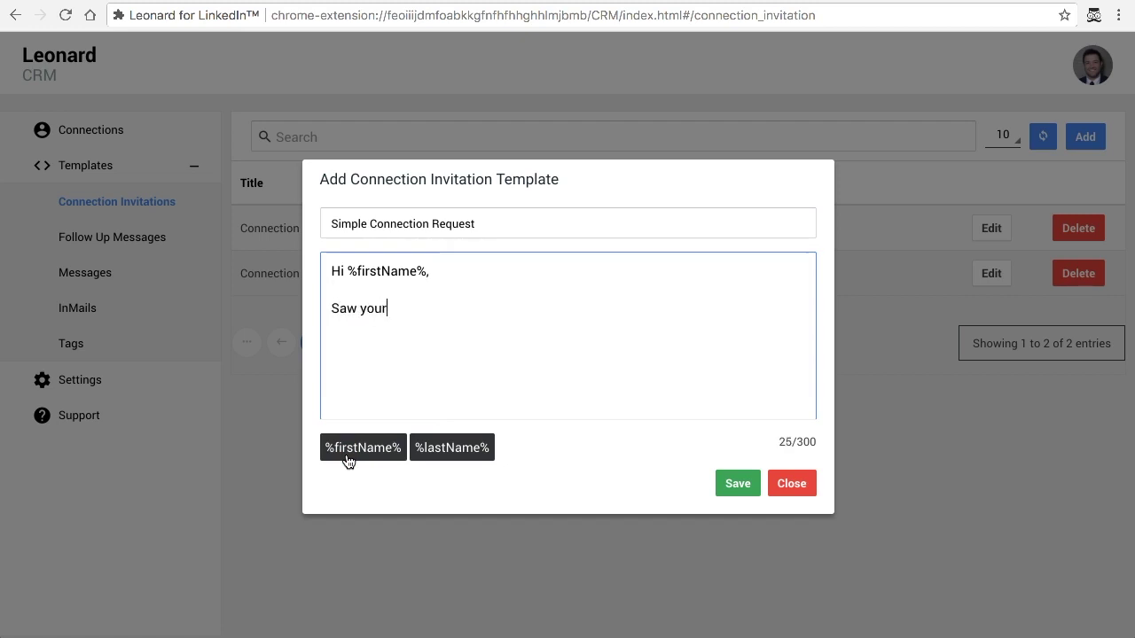
type(" profile, and")
key("BackSpace")
key("BackSpace")
key("BackSpace")
key("BackSpace")
key("BackSpace")
type("and though it wou")
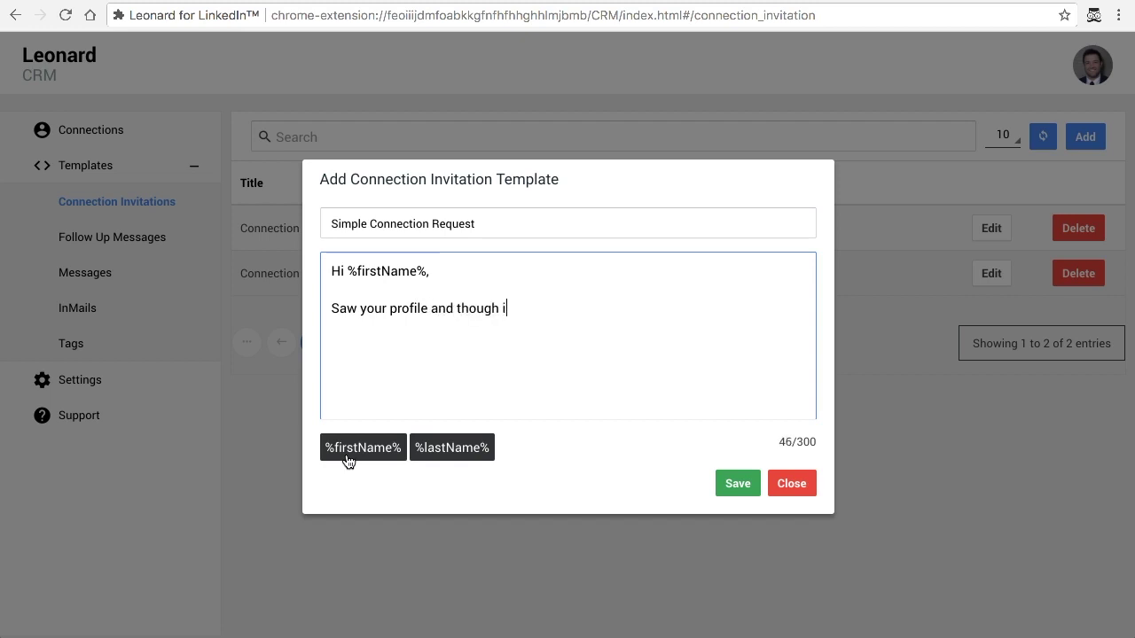
key("BackSpace")
key("BackSpace")
key("BackSpace")
key("BackSpace")
key("BackSpace")
type("t it would be wort")
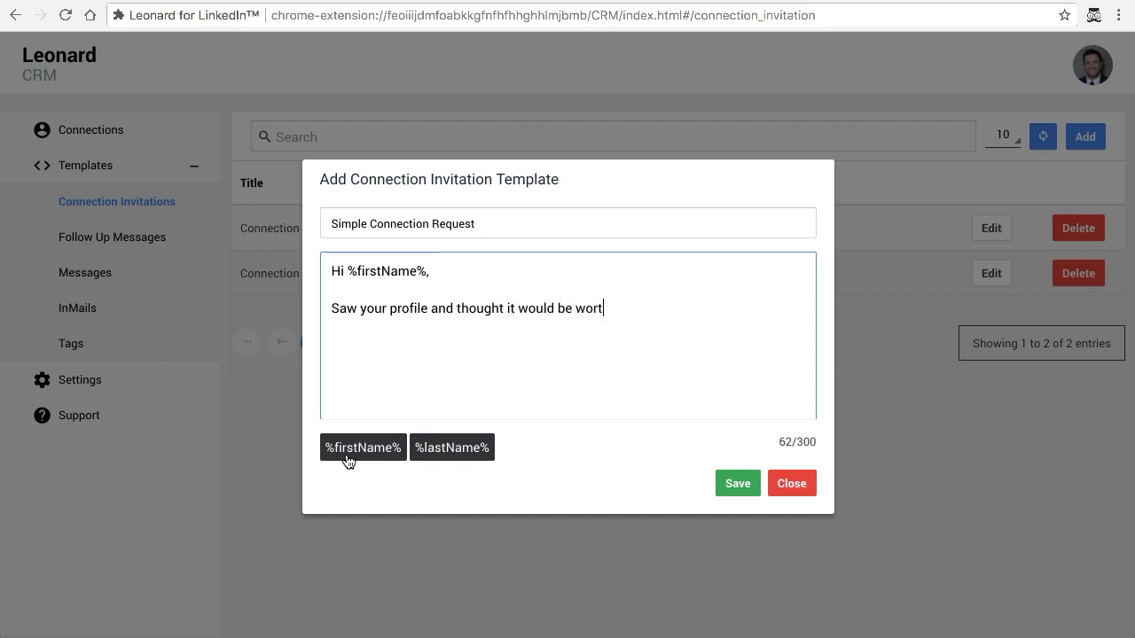
type("hwhile connecting.")
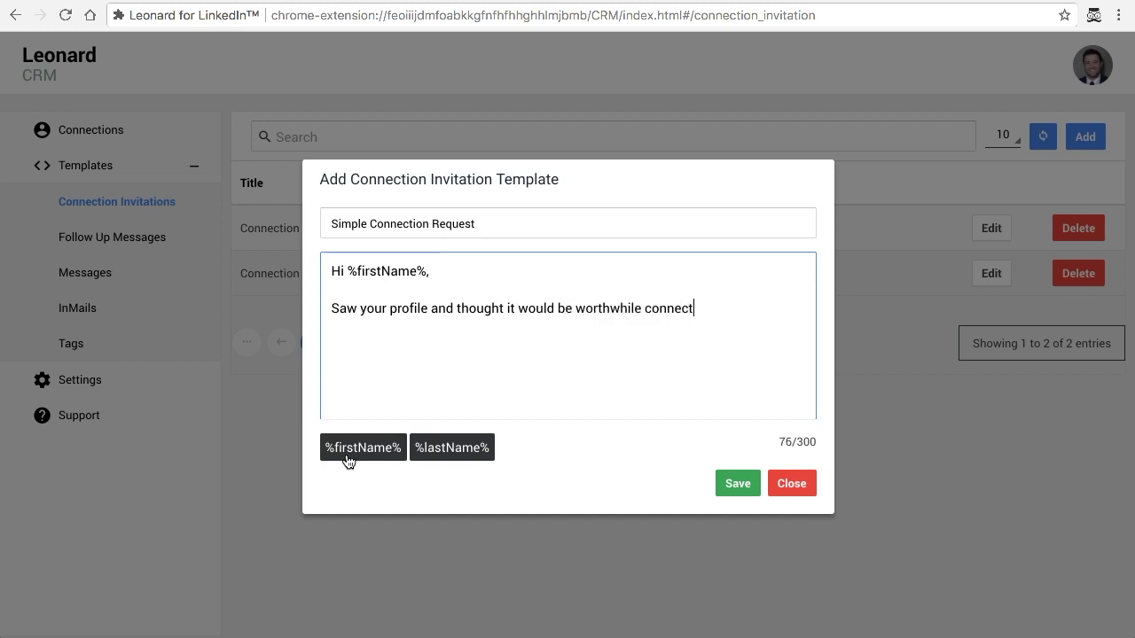
Close the invitation message with "Regards," and the sender's first name, and save the template.
key("Return")
key("Return")
type("Regards,")
key("Return")
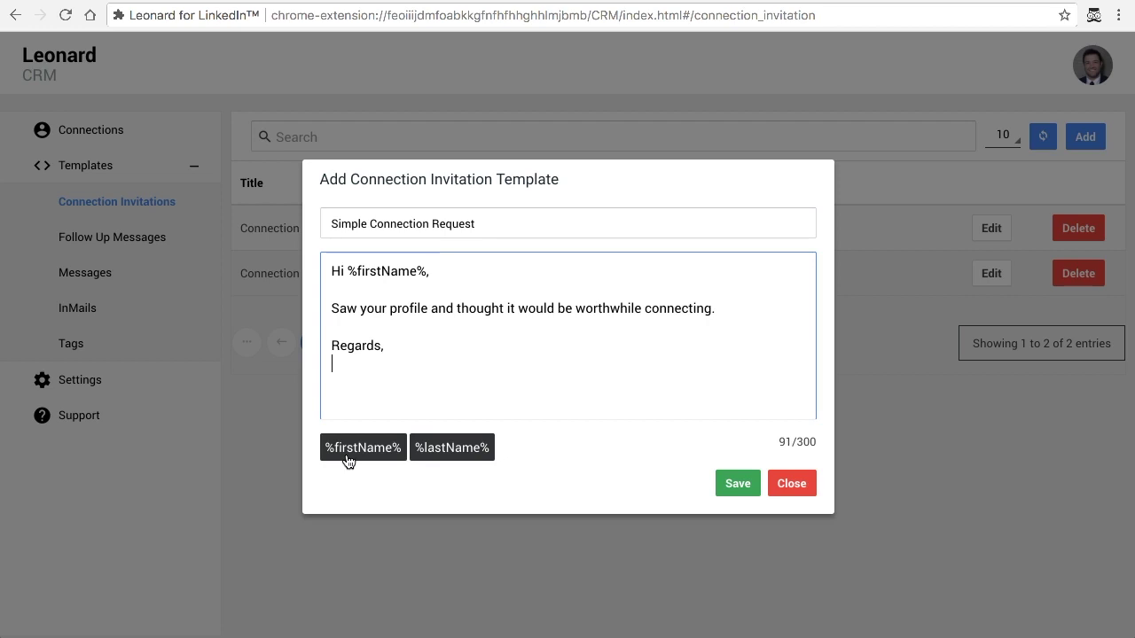
type("Martin")
left_click(737, 486)
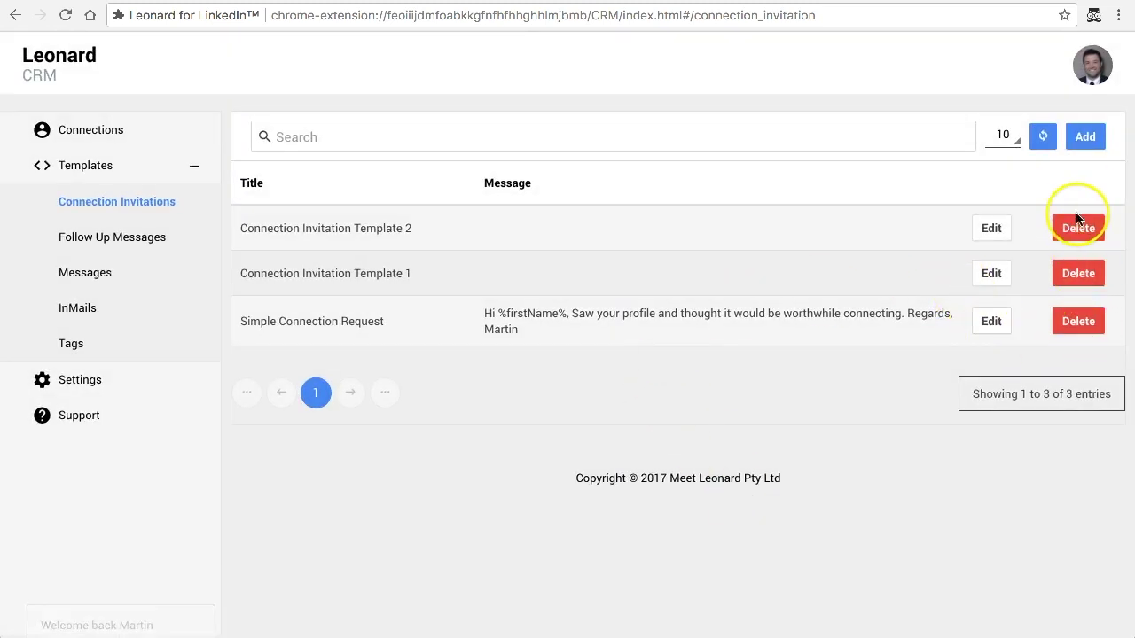
Delete Connection Invitation Template 2, and view the Simple Connection Request template in its edit form without changing it.
left_click(1076, 237)
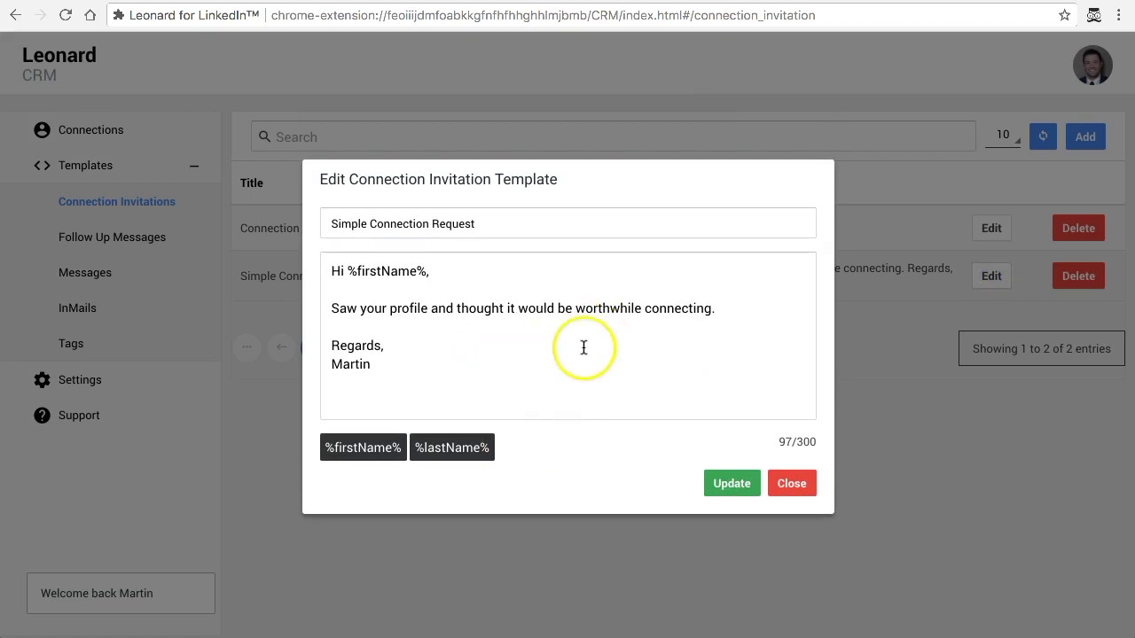
left_click(790, 483)
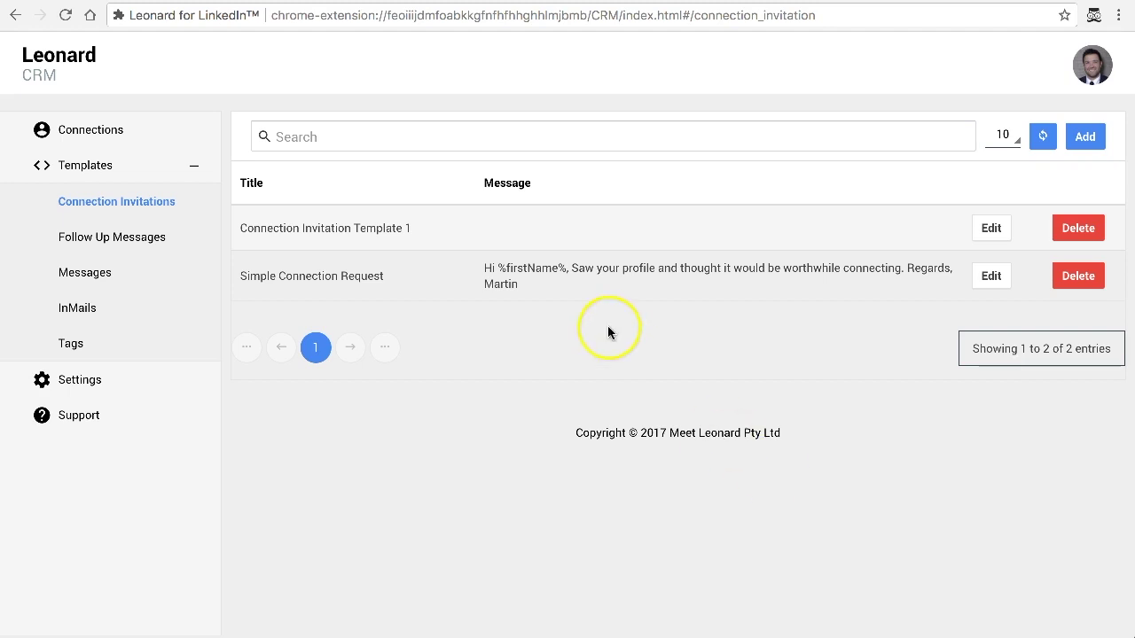
Start a new follow-up message template and title it "Thank you message".
left_click(160, 253)
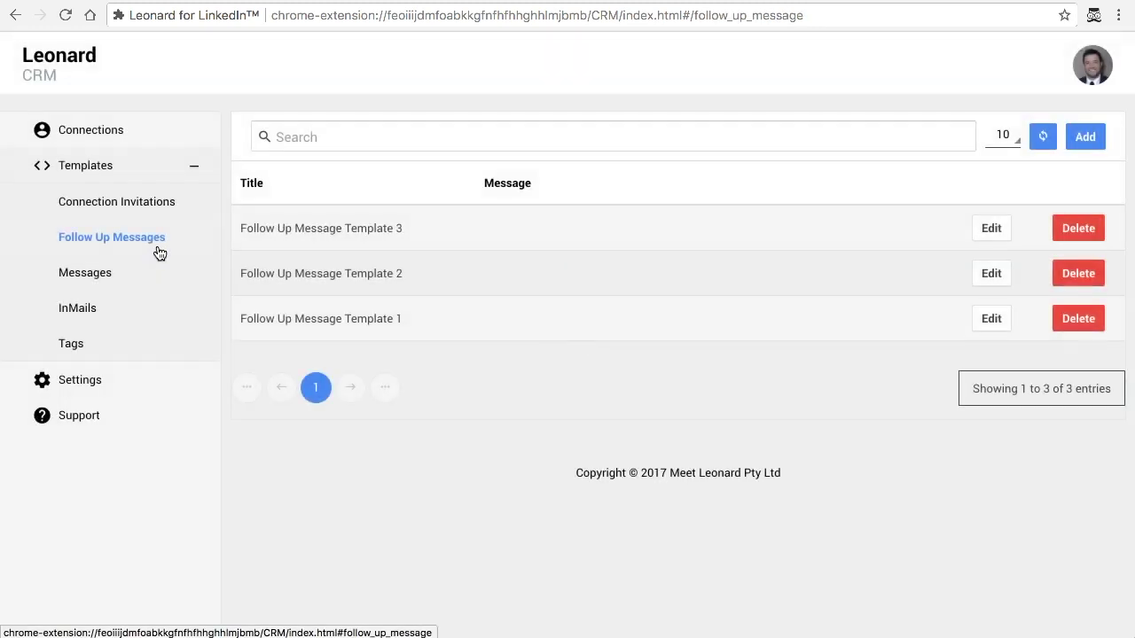
left_click(575, 335)
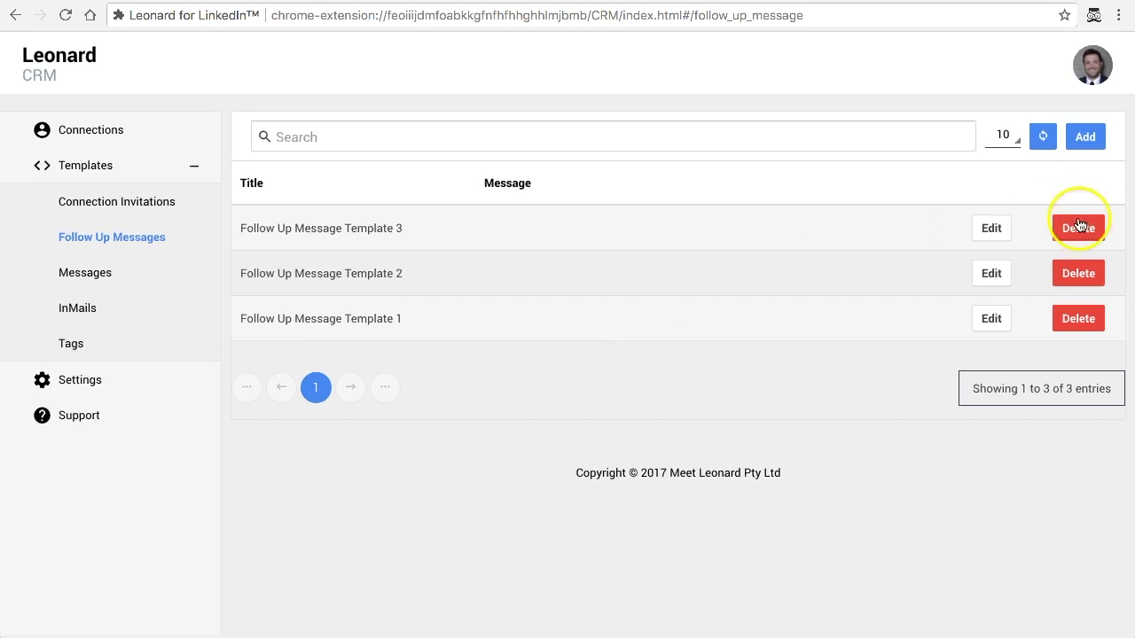
left_click(1084, 138)
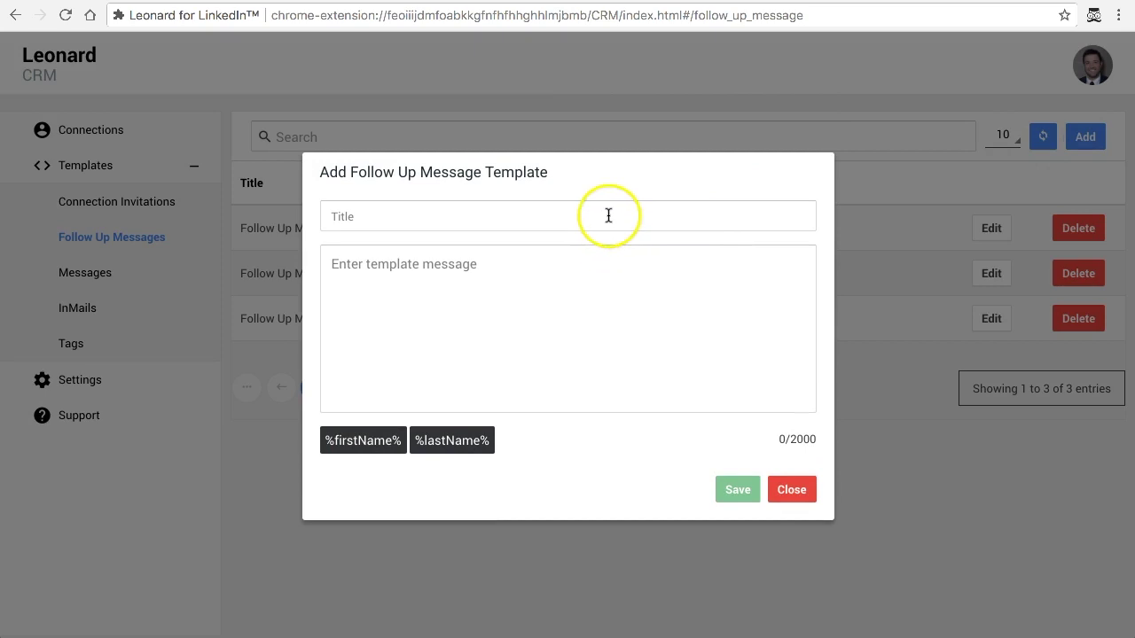
left_click(608, 216)
type("Thank")
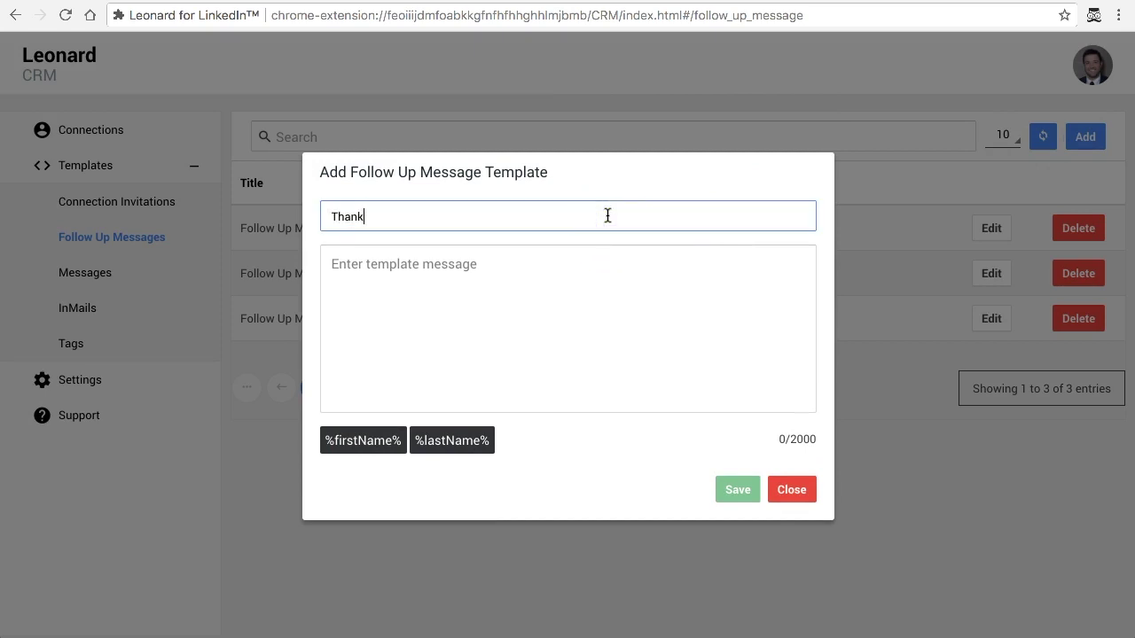
type(" you message")
Enter "Thanks for connecting %firstName%. Look forward to staying in touch." as the follow-up template's message and save it.
left_click(518, 277)
type("T")
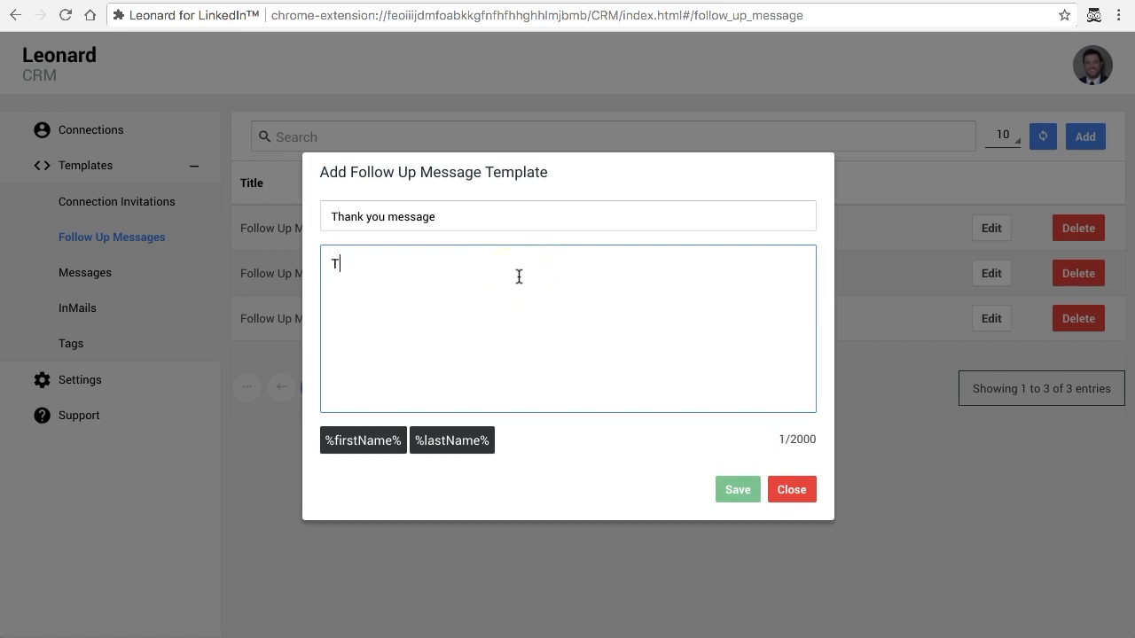
type("hanks for connecting")
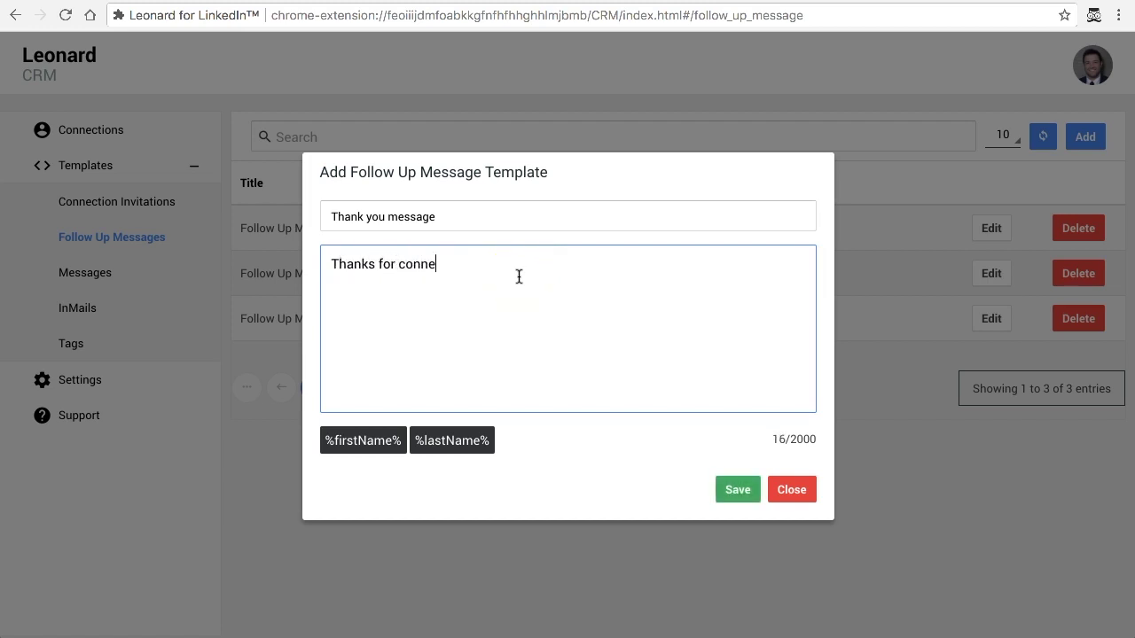
left_click(379, 336)
left_click(337, 446)
type(". Look")
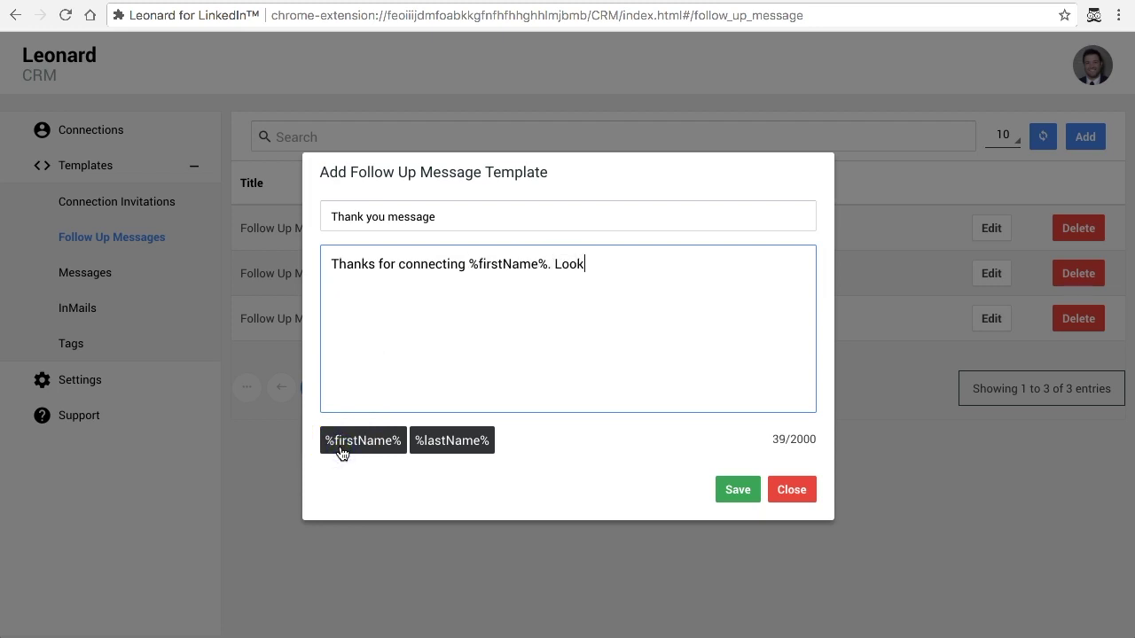
type(" forward to stay")
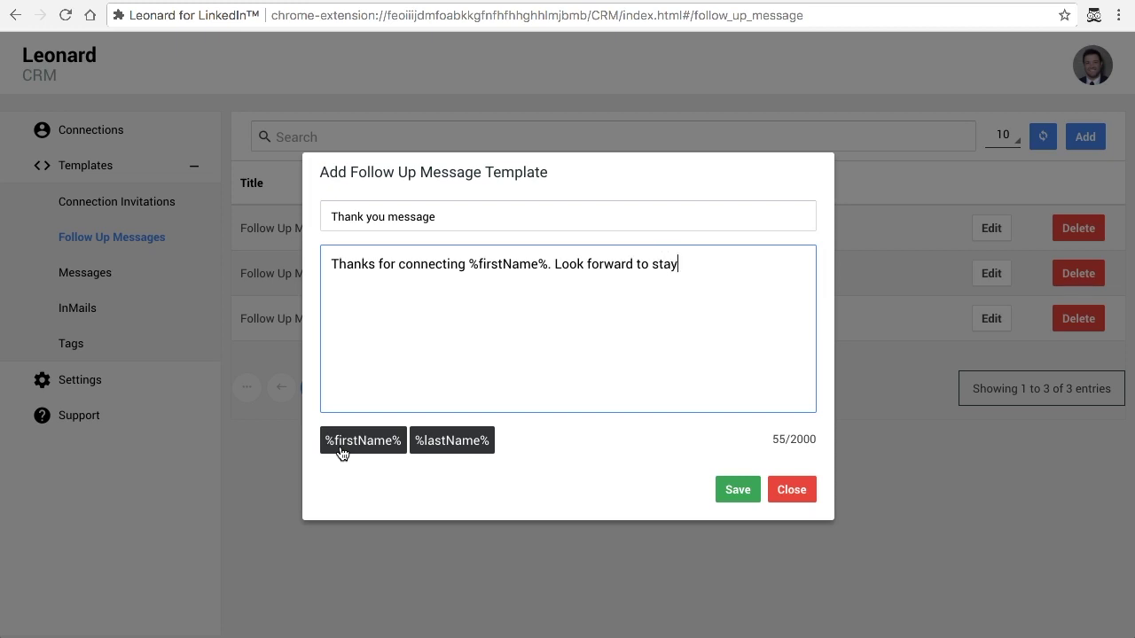
type("ing in touch.")
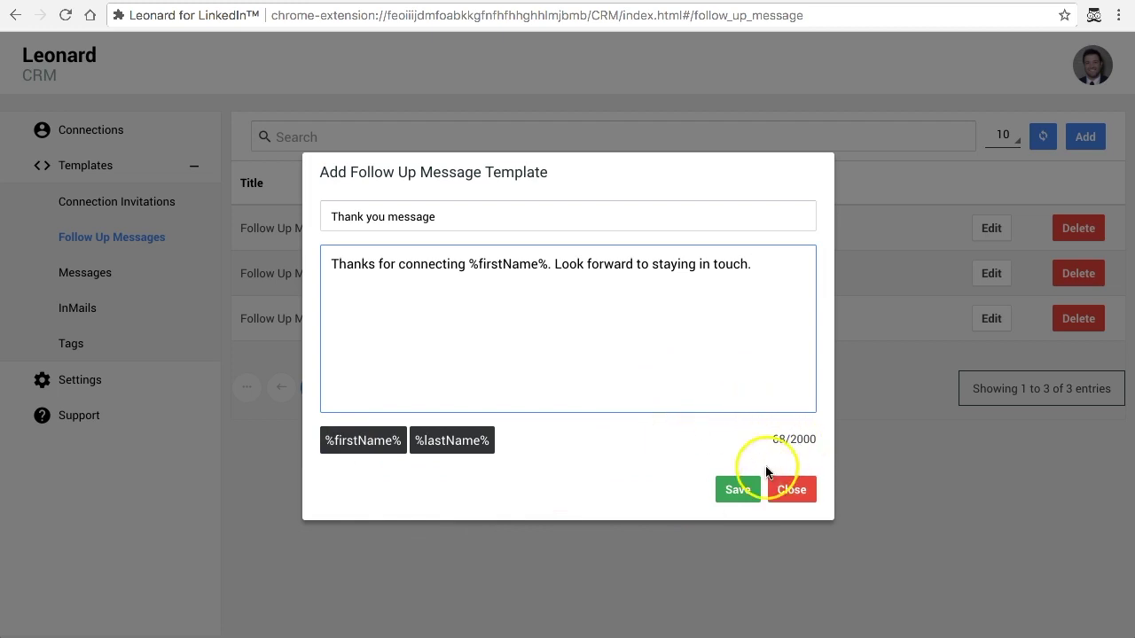
left_click(740, 497)
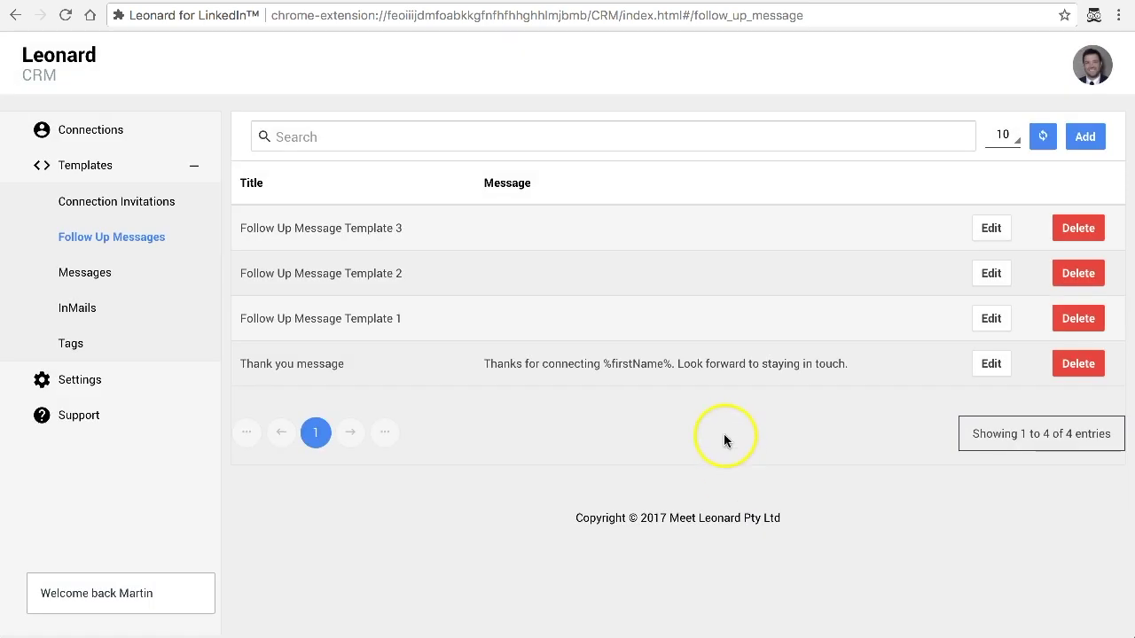
View the message and InMail template lists, and examine a blank InMail template form and its file upload without adding anything.
left_click(111, 274)
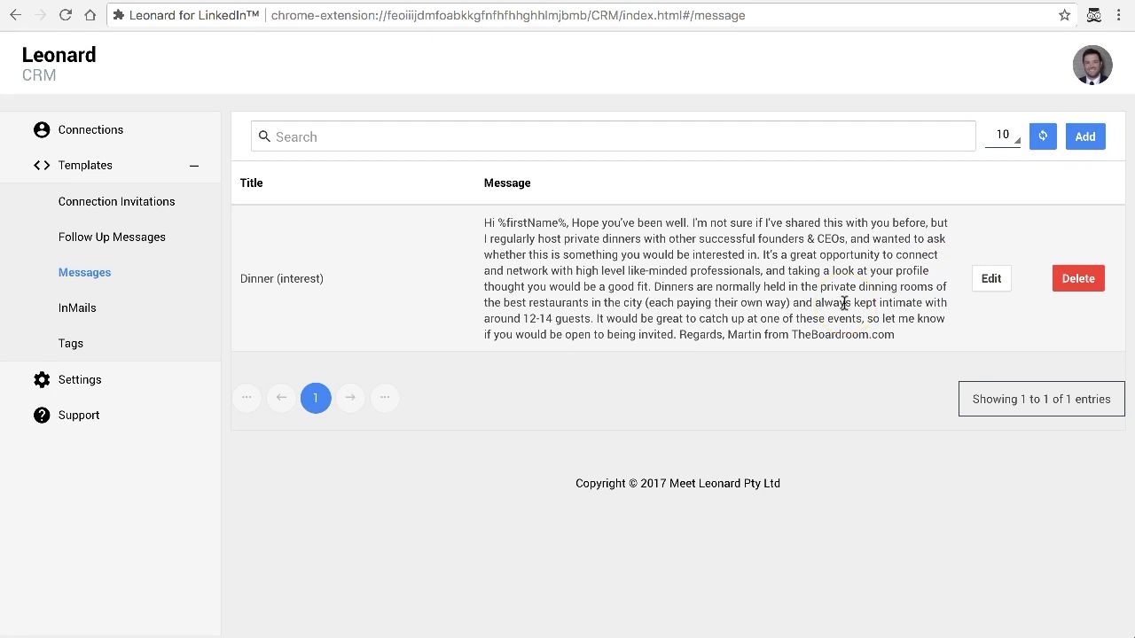
left_click(94, 306)
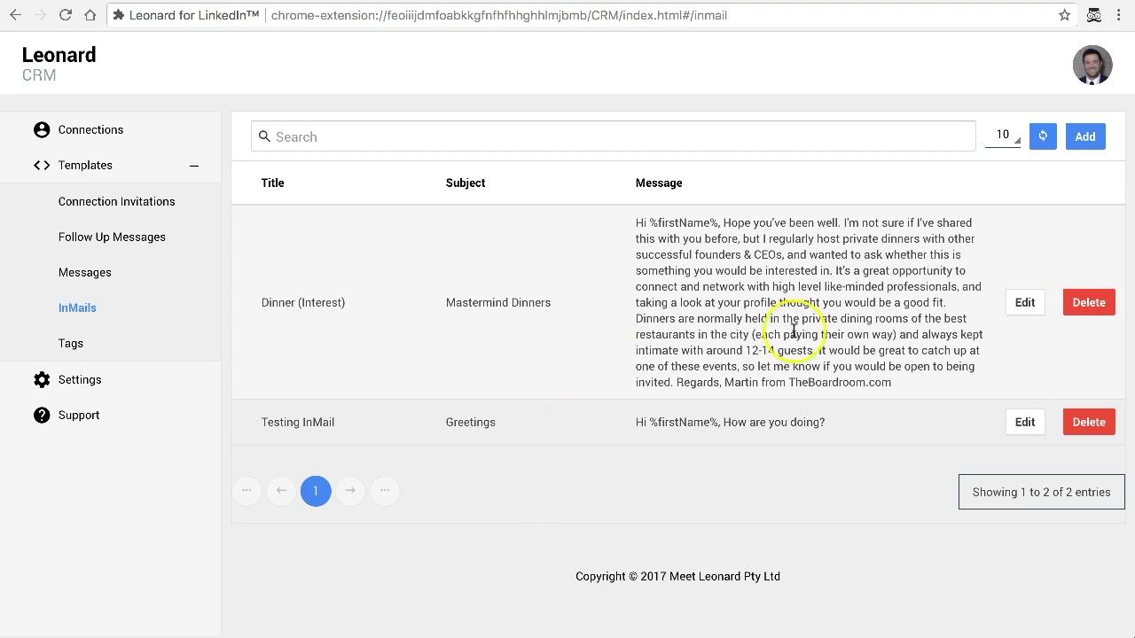
left_click(1085, 138)
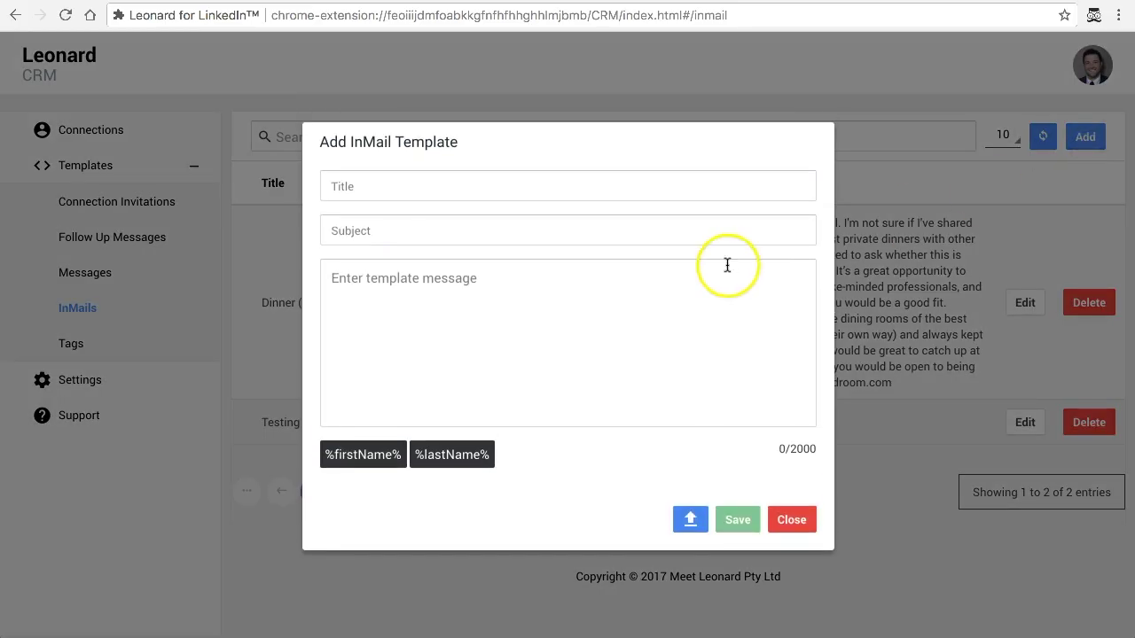
left_click(546, 186)
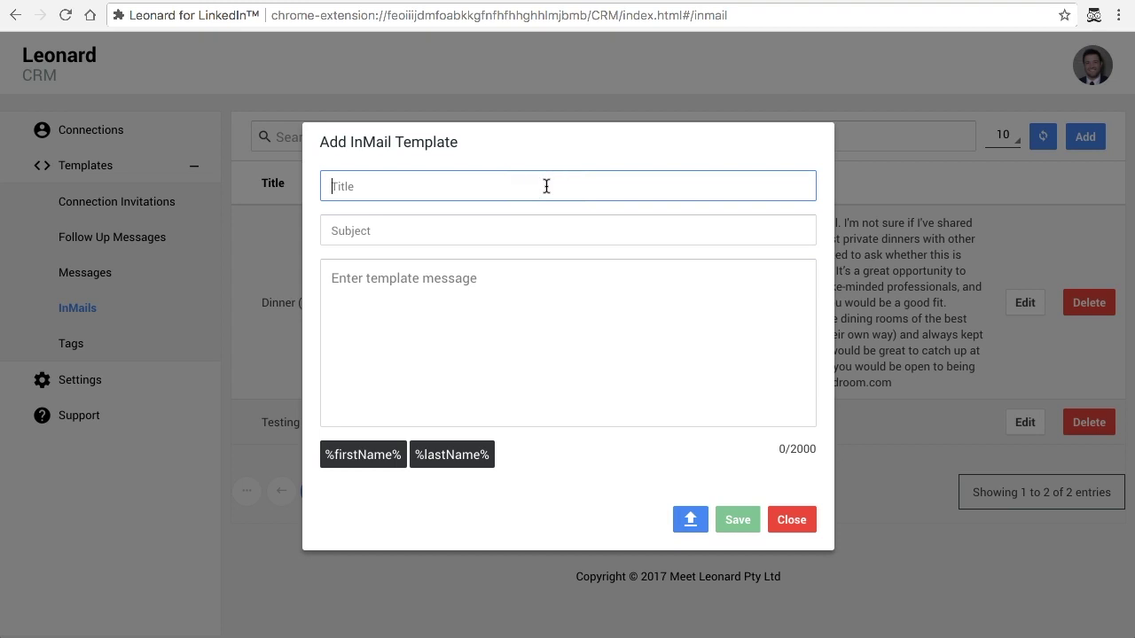
left_click(536, 230)
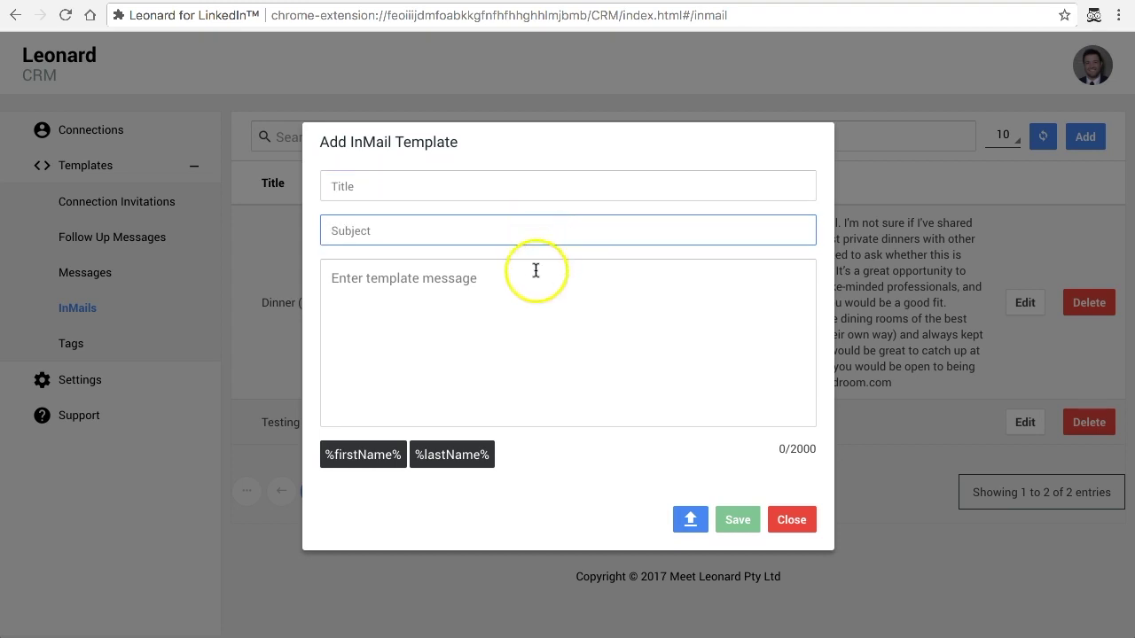
left_click(535, 268)
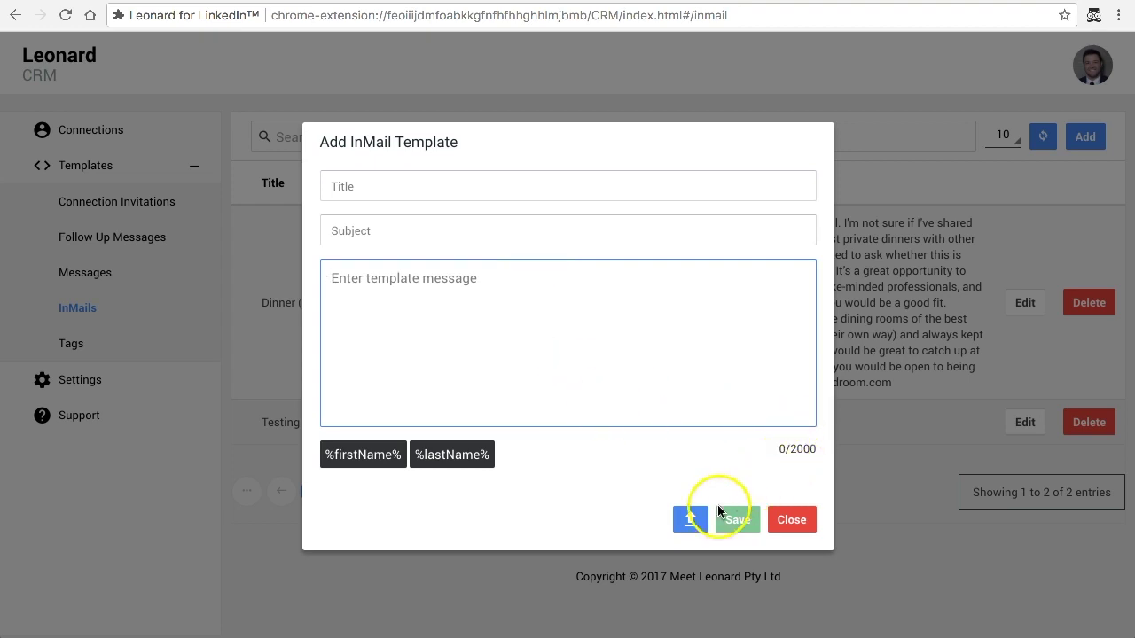
left_click(695, 521)
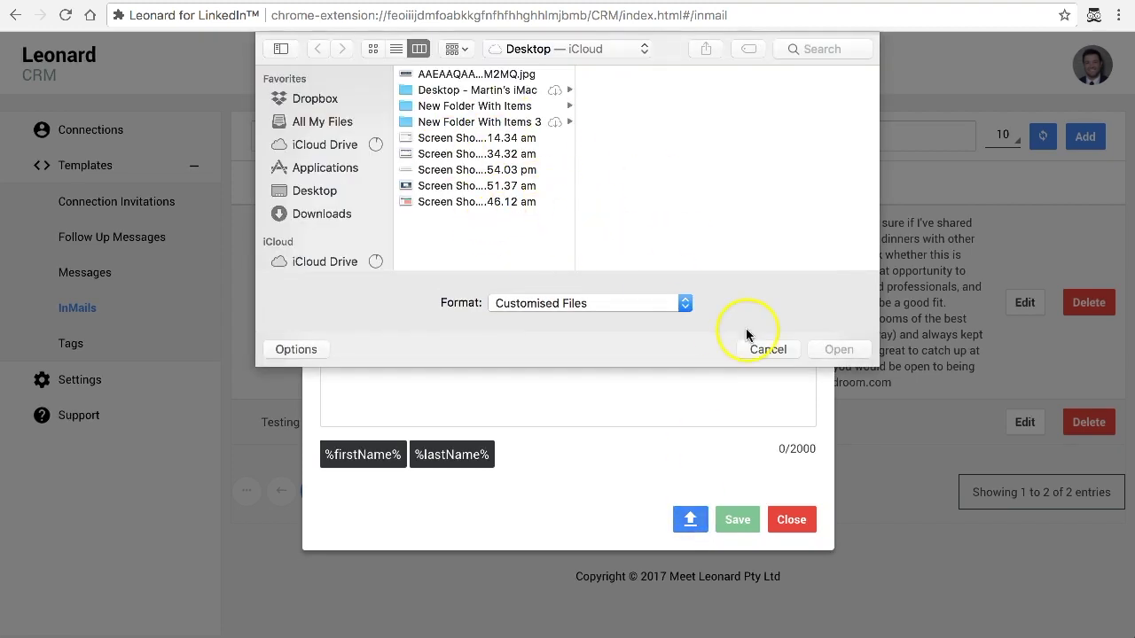
left_click(759, 346)
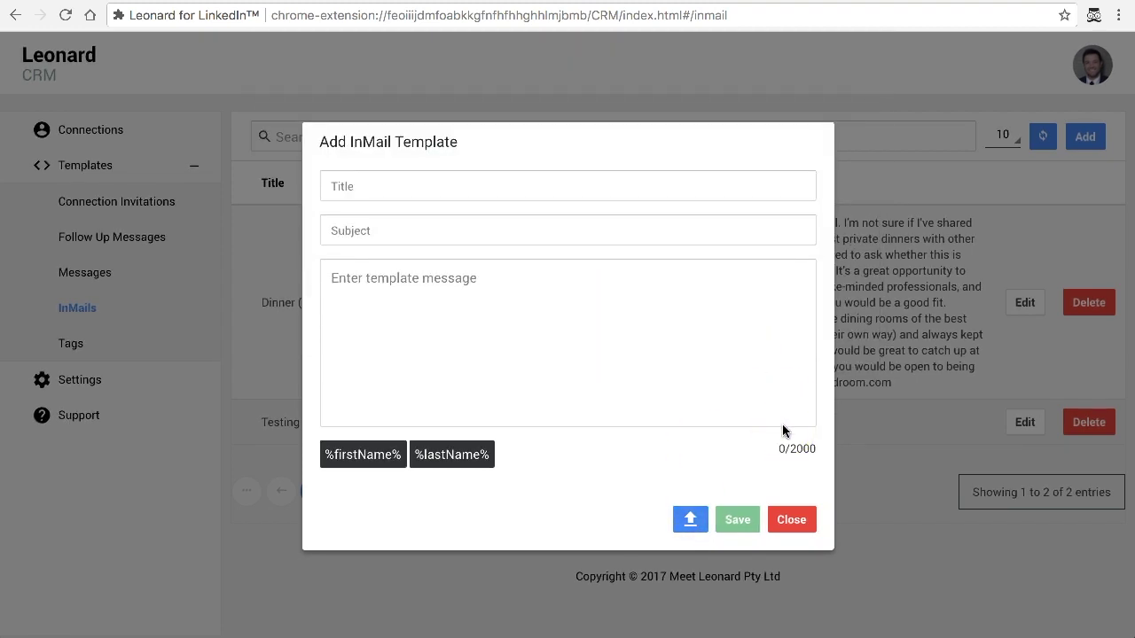
left_click(792, 519)
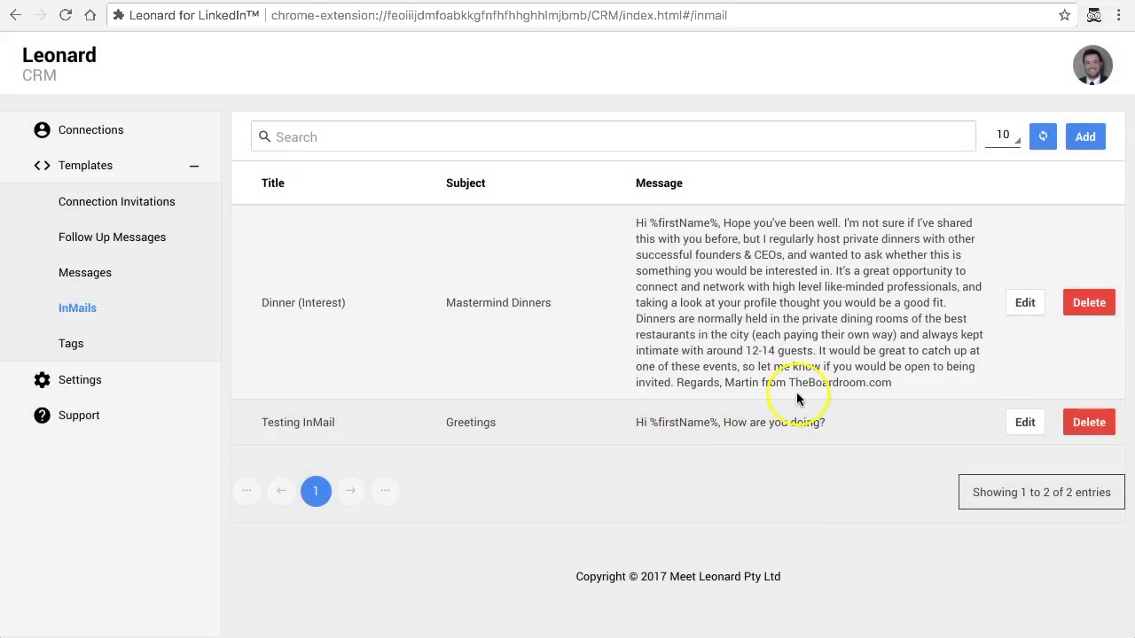
Delete the Testing InMail template and the tag "Tag 5".
left_click(1104, 423)
left_click(517, 432)
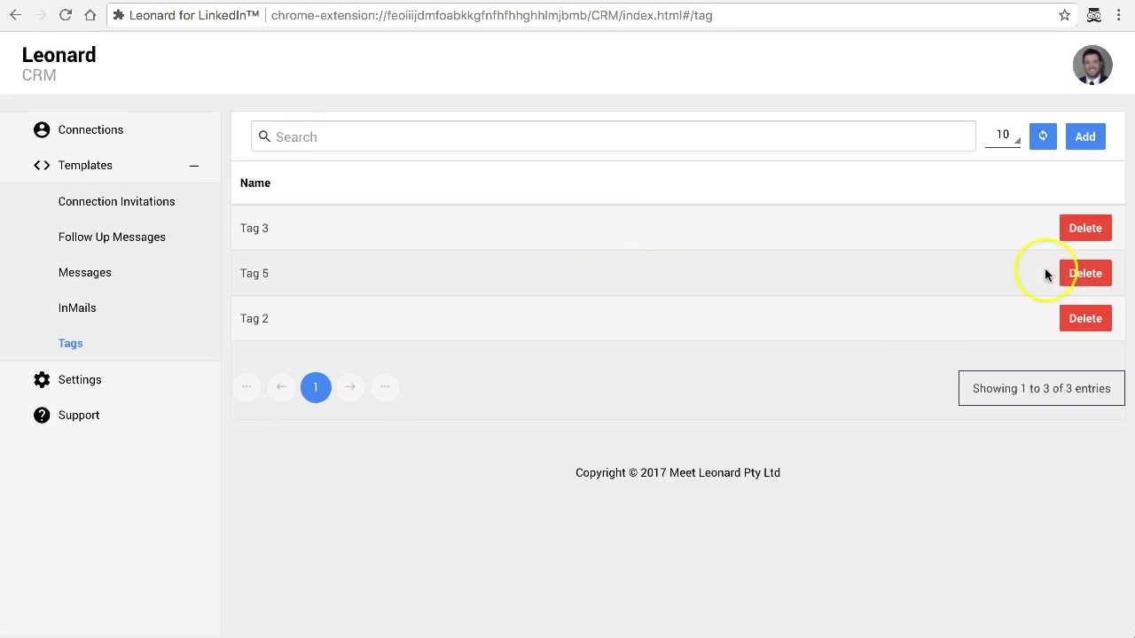
left_click(1087, 277)
left_click(540, 432)
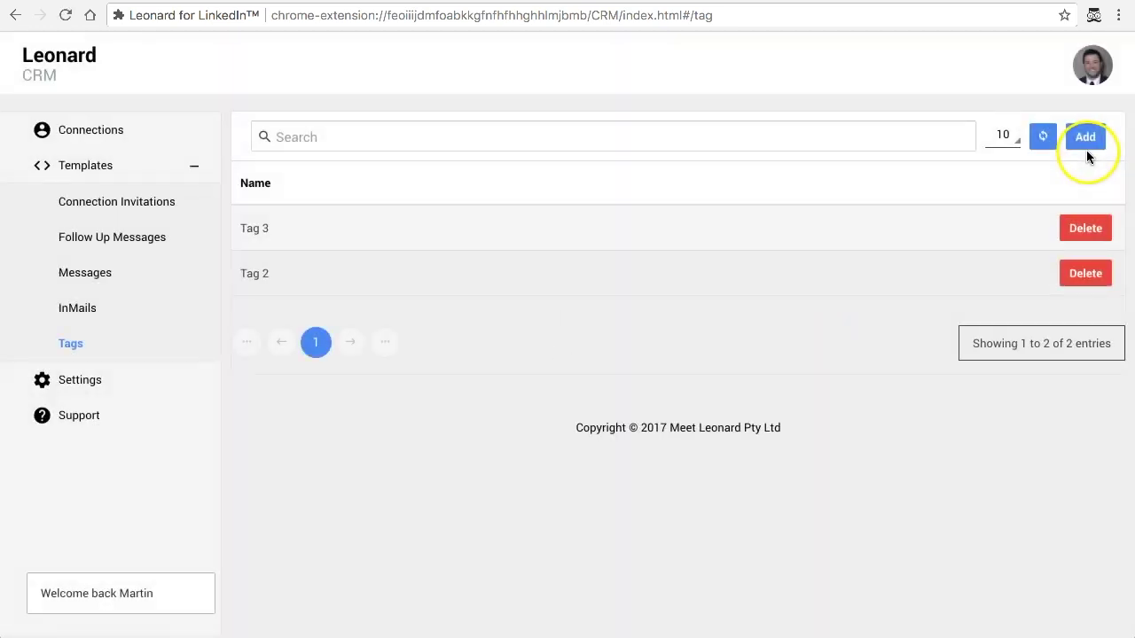
Add a new tag named "Tag1" and save it.
left_click(1083, 138)
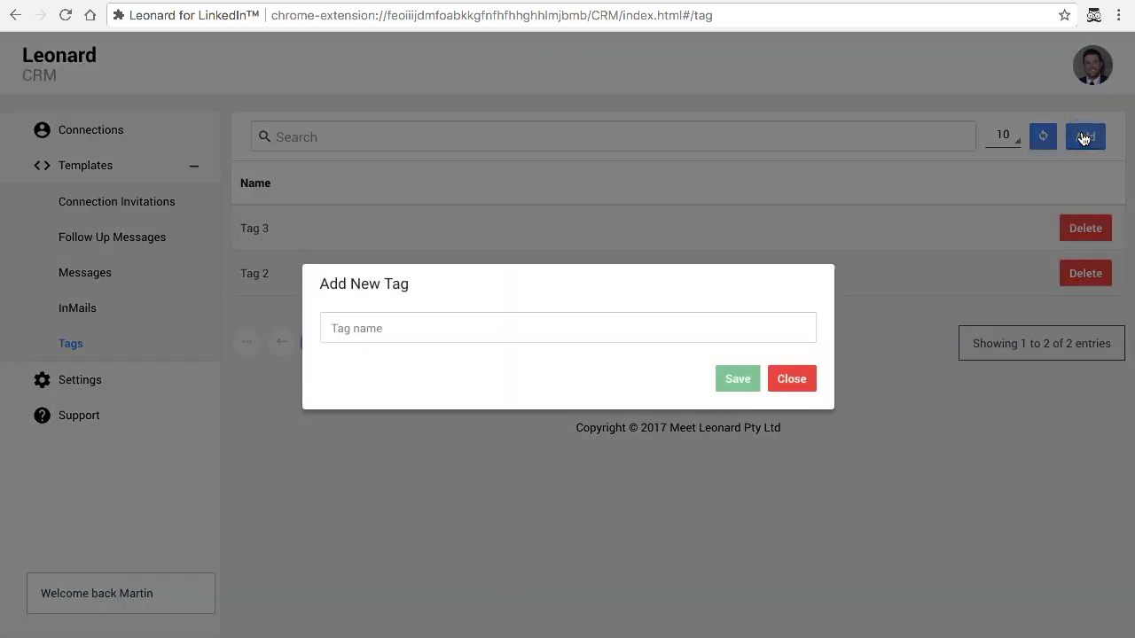
left_click(624, 330)
type("Tag1")
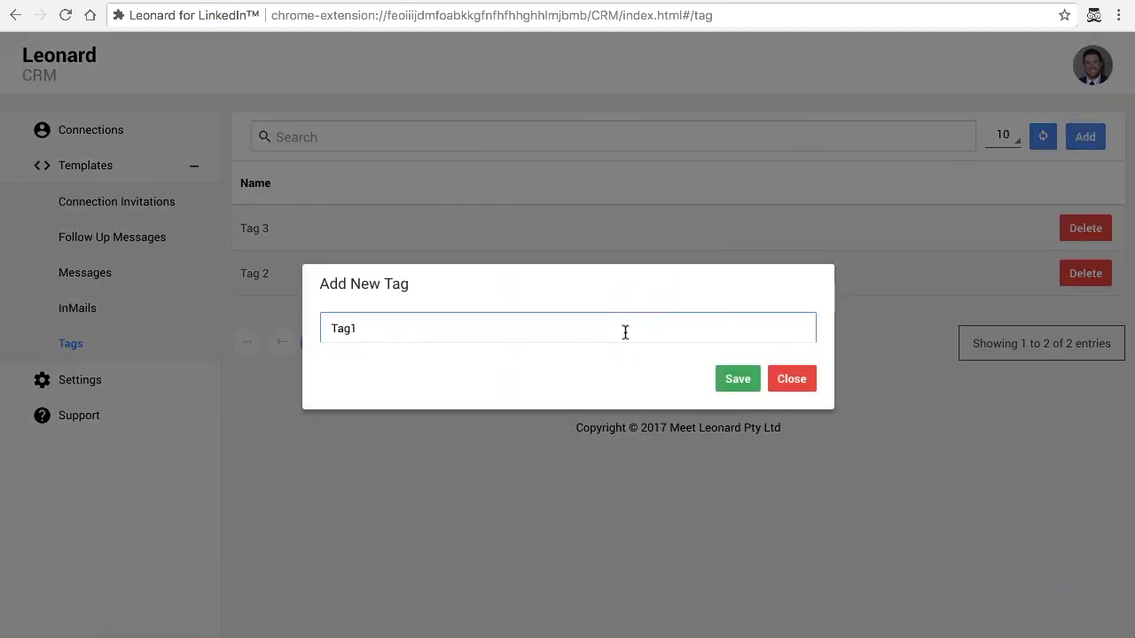
left_click(738, 381)
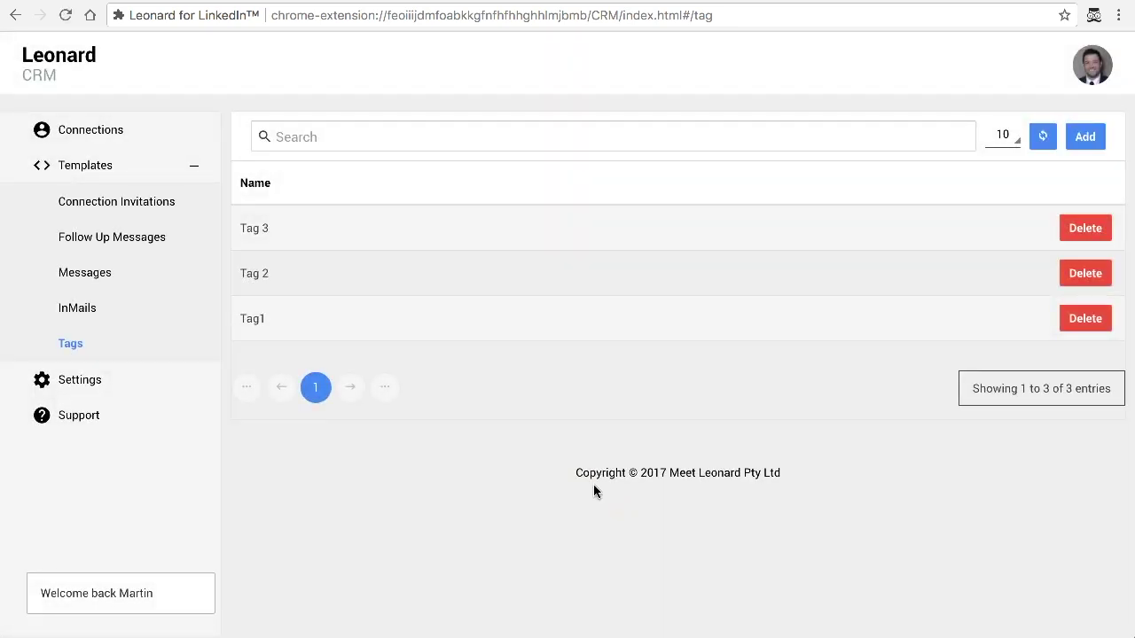
left_click(557, 312)
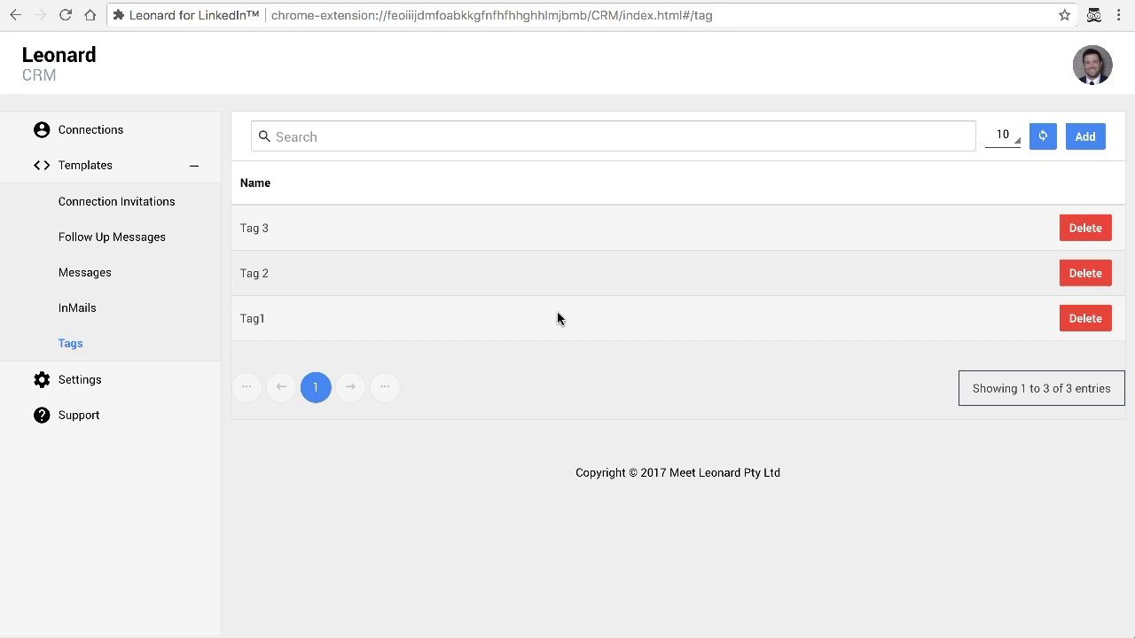
Expand the Connections section to show its connection lists.
left_click(132, 128)
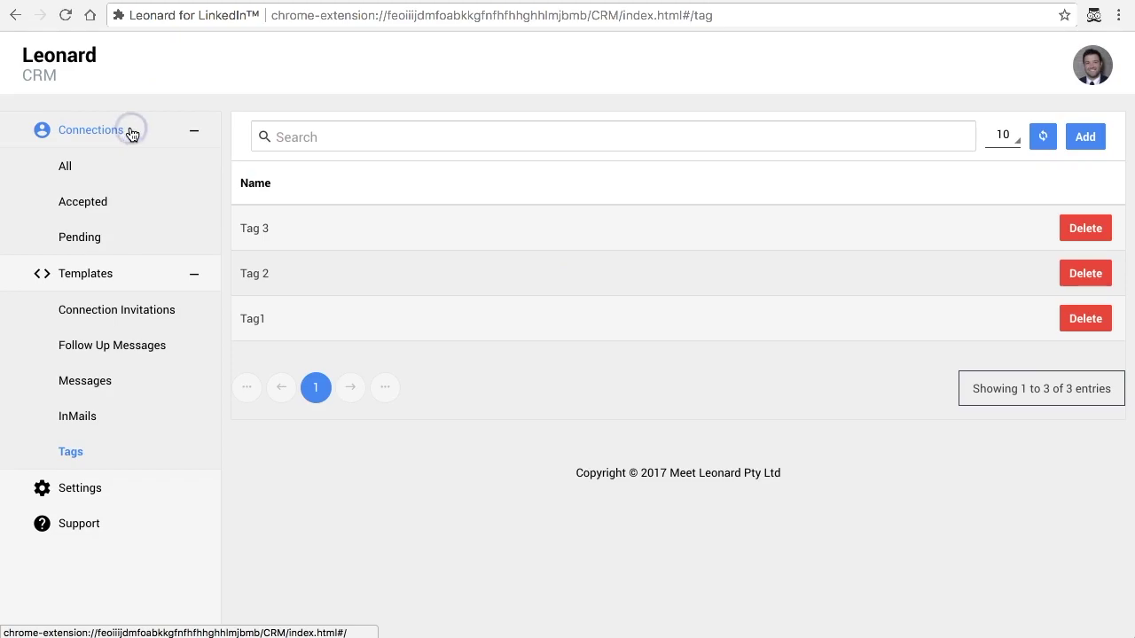